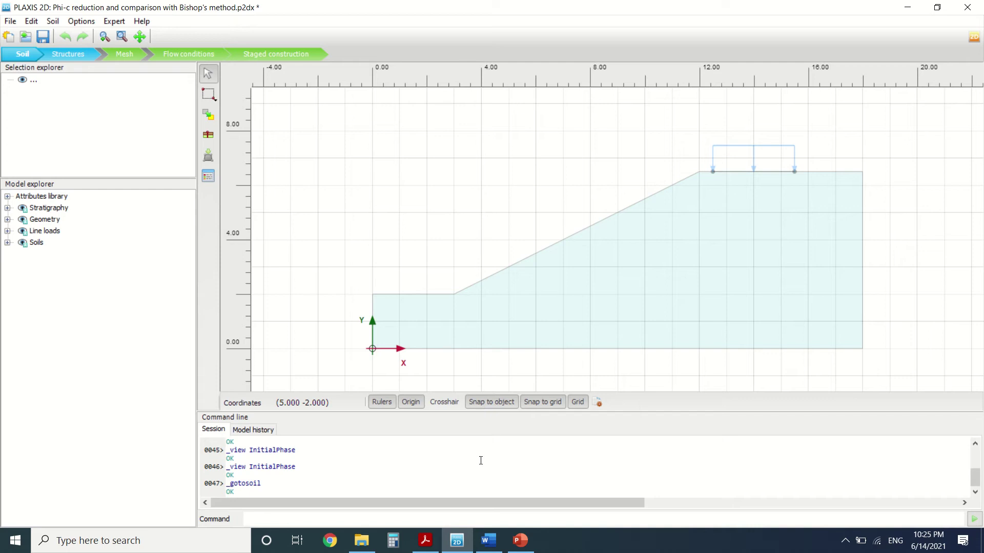
# Switch to Adobe Acrobat Reader and view the introduction of the Phi-c reduction and Bishop's method validation document
pyautogui.click(426, 540)
pyautogui.scroll(6, 601, 341)
pyautogui.scroll(15, 808, 232)
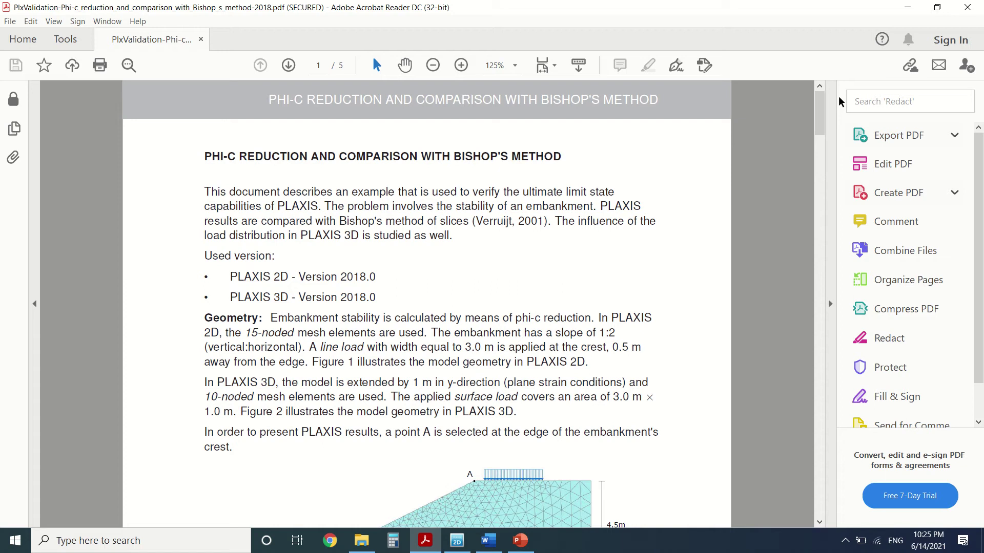
# Switch to Word and read the phi/c reduction notes, including the ΣMsf formula, leaving the document minimized
pyautogui.click(486, 542)
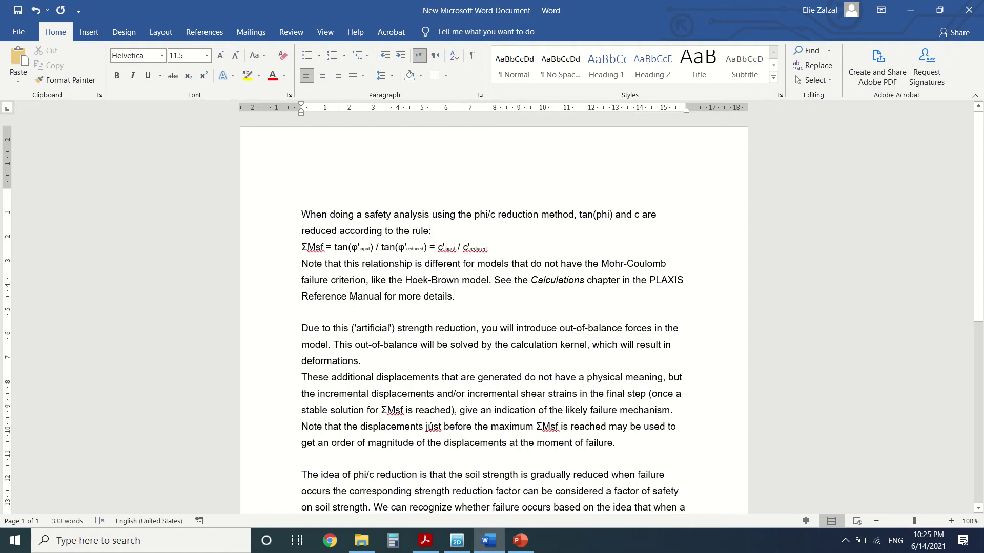
pyautogui.moveTo(297, 249); pyautogui.dragTo(485, 246)
pyautogui.click(461, 280)
pyautogui.scroll(-5, 397, 242)
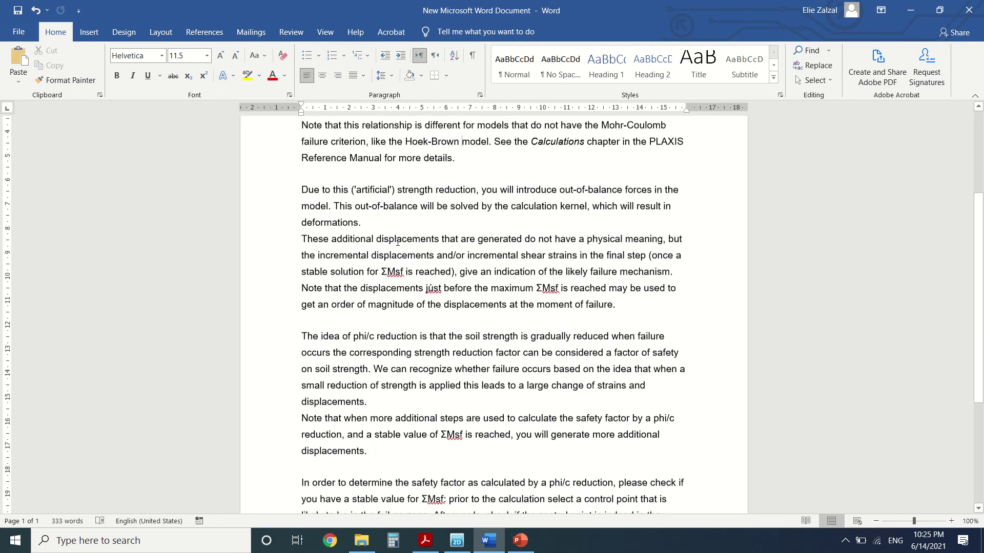
pyautogui.scroll(1, 395, 252)
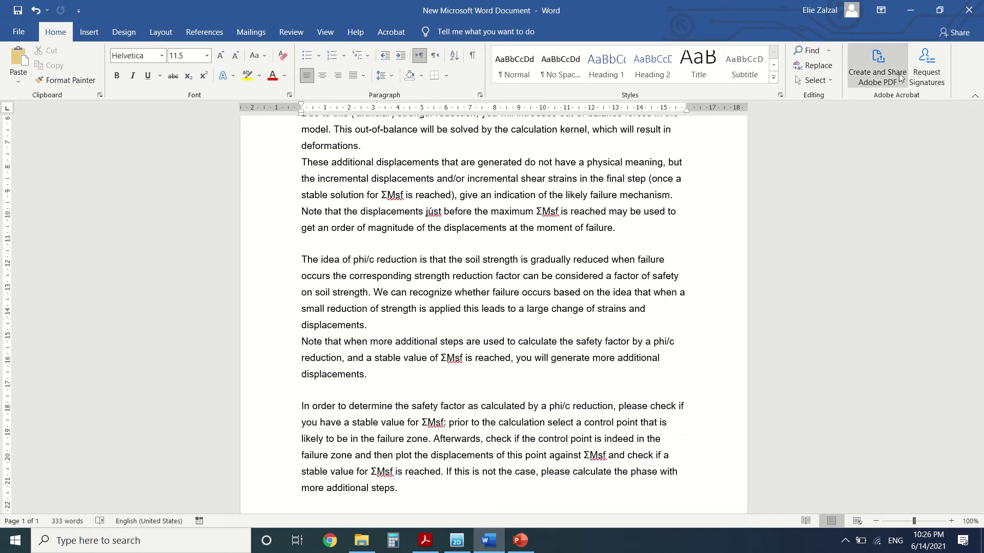
pyautogui.click(910, 11)
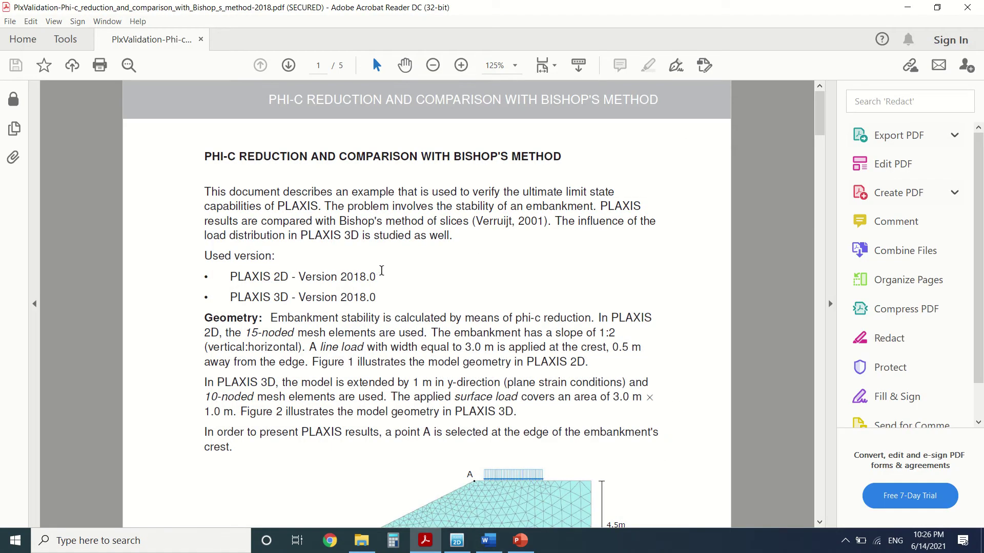
# Read the embankment geometry, soil material properties and meshing sections of the validation PDF
pyautogui.scroll(-5, 383, 271)
pyautogui.scroll(-1, 267, 484)
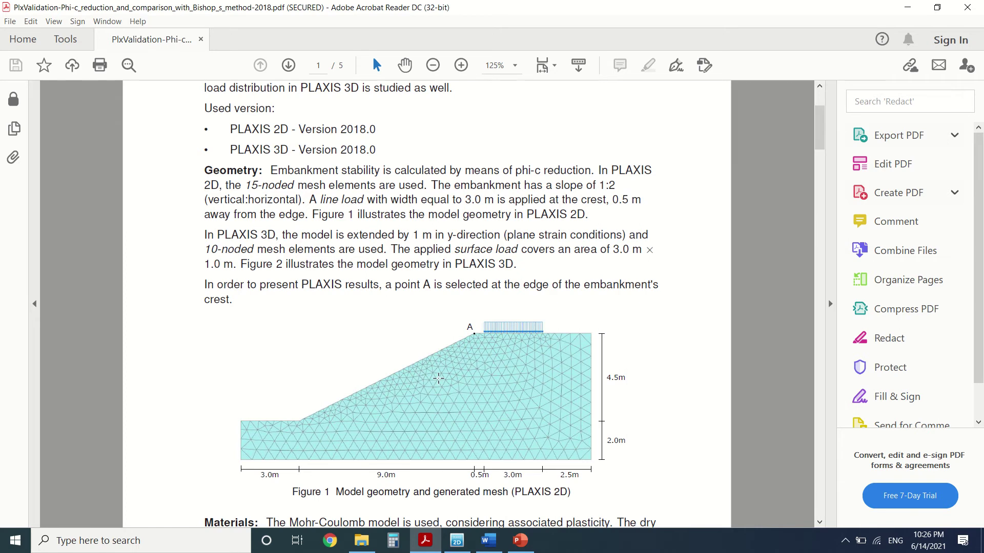
pyautogui.scroll(-5, 438, 378)
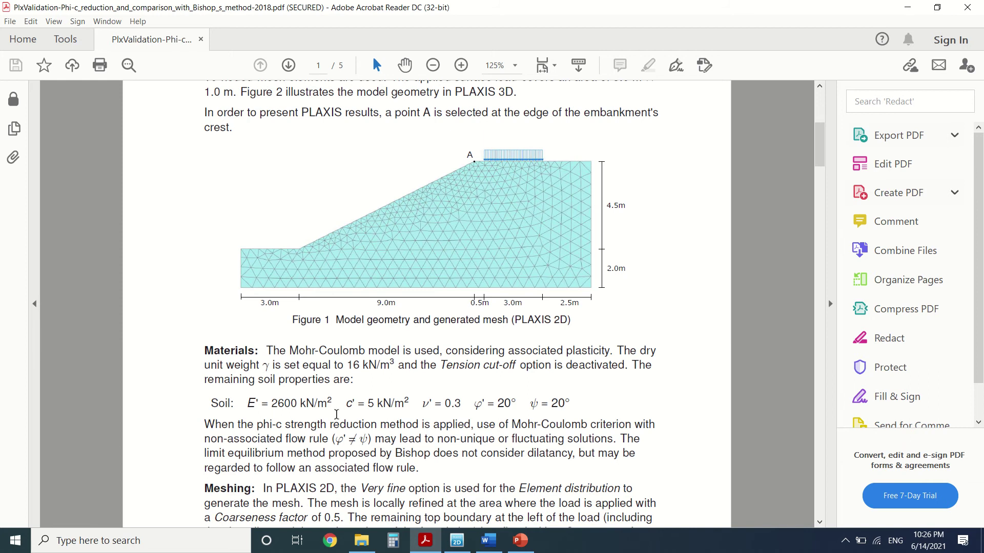
pyautogui.scroll(-1, 334, 415)
pyautogui.scroll(-2, 355, 372)
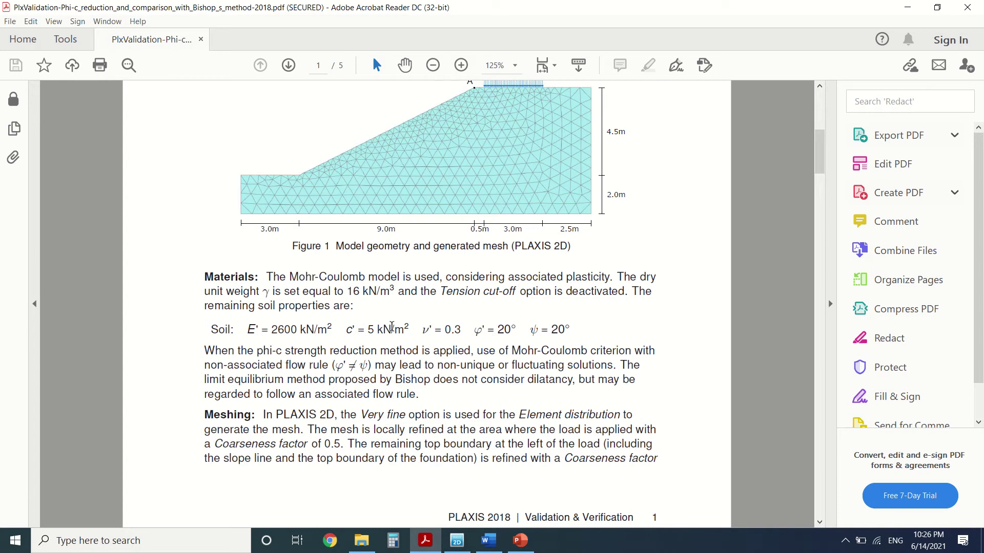
pyautogui.scroll(-3, 476, 497)
# Switch to PLAXIS 2D and inspect the Soil material set's general properties and parameters without changing them
pyautogui.click(457, 541)
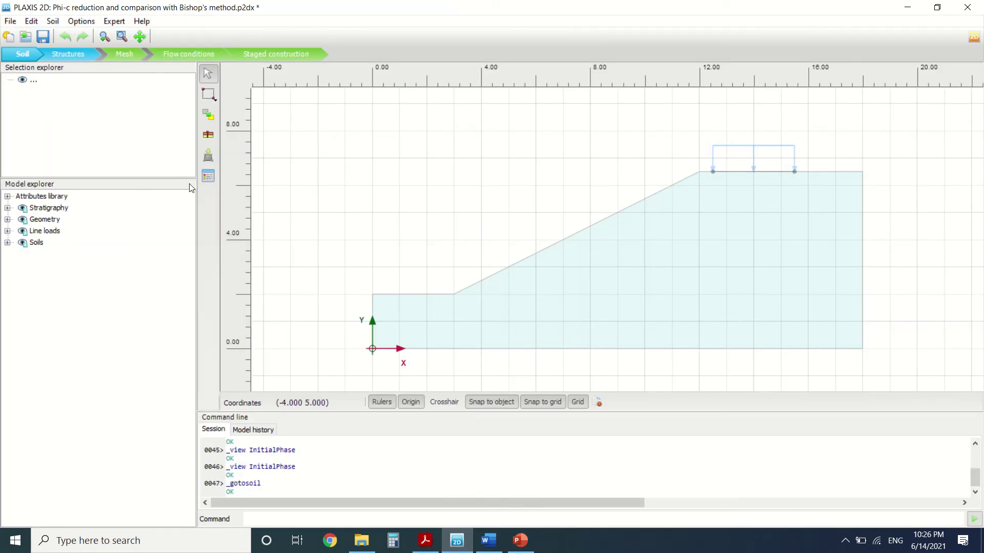
pyautogui.click(208, 176)
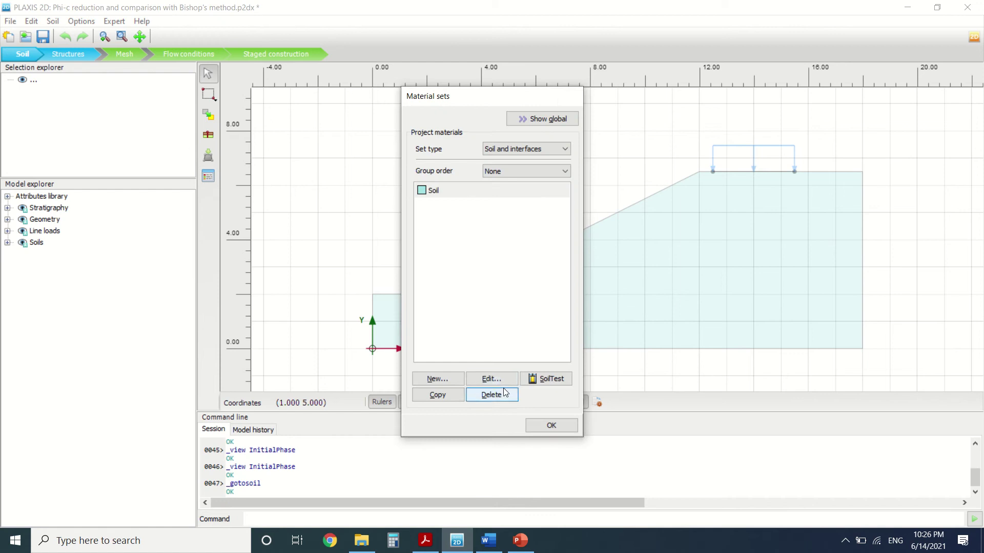
pyautogui.click(491, 378)
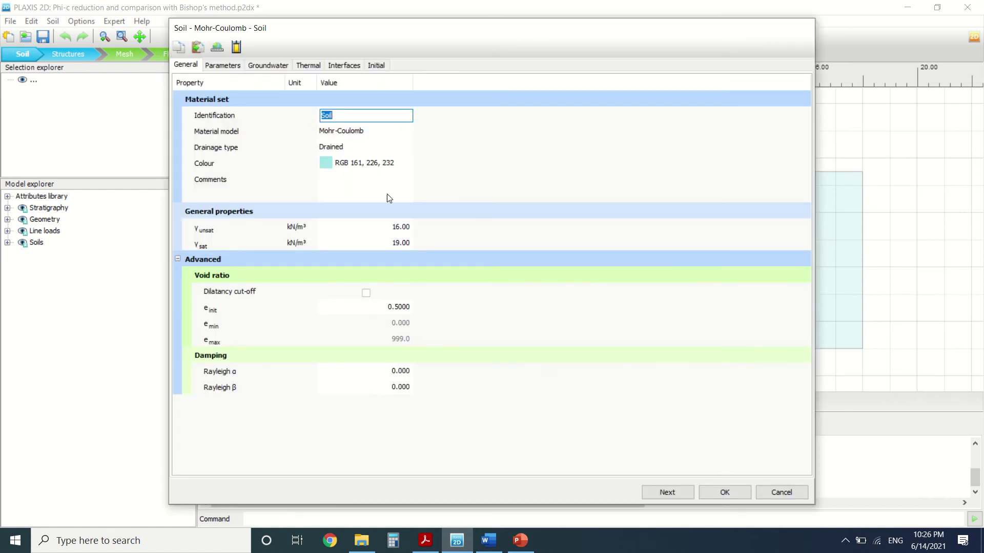
pyautogui.click(222, 65)
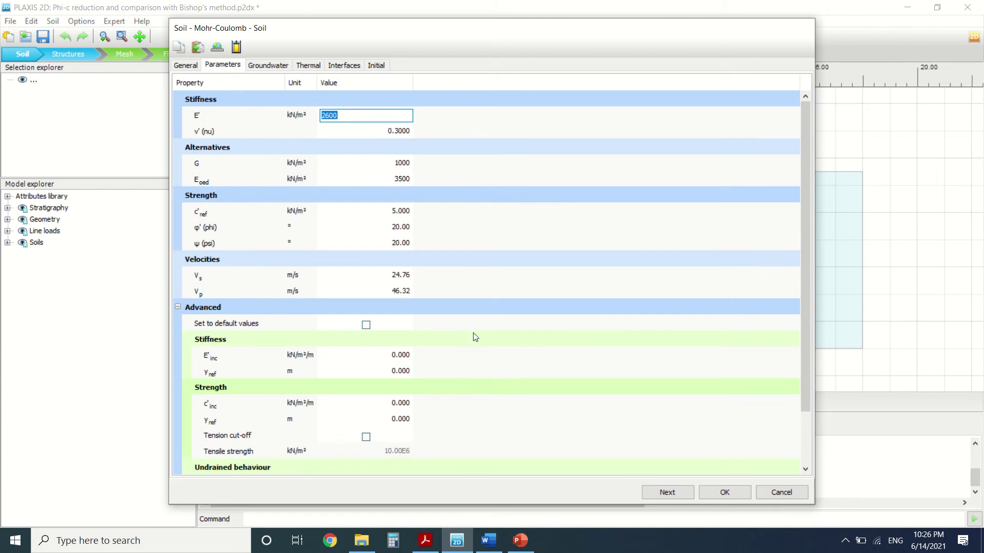
pyautogui.click(766, 496)
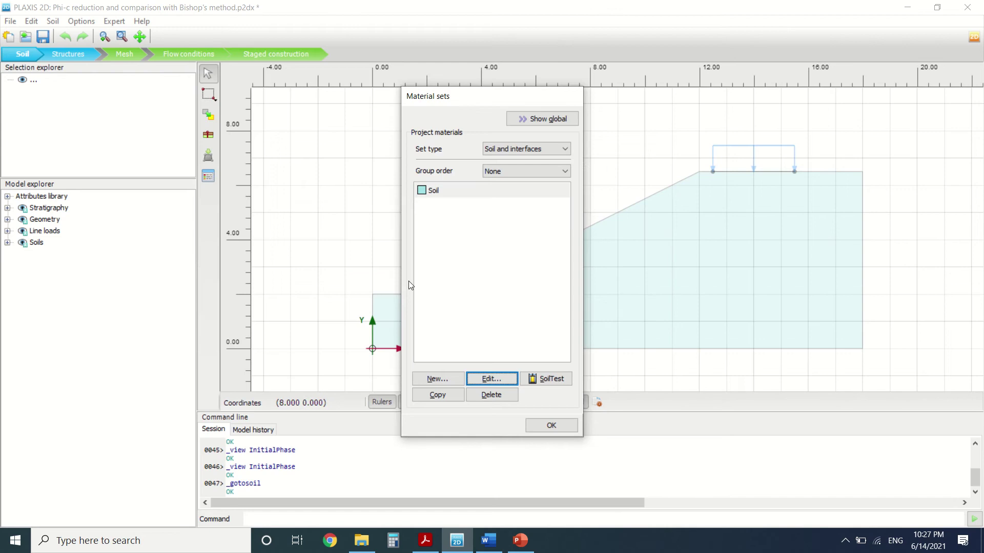
pyautogui.click(563, 424)
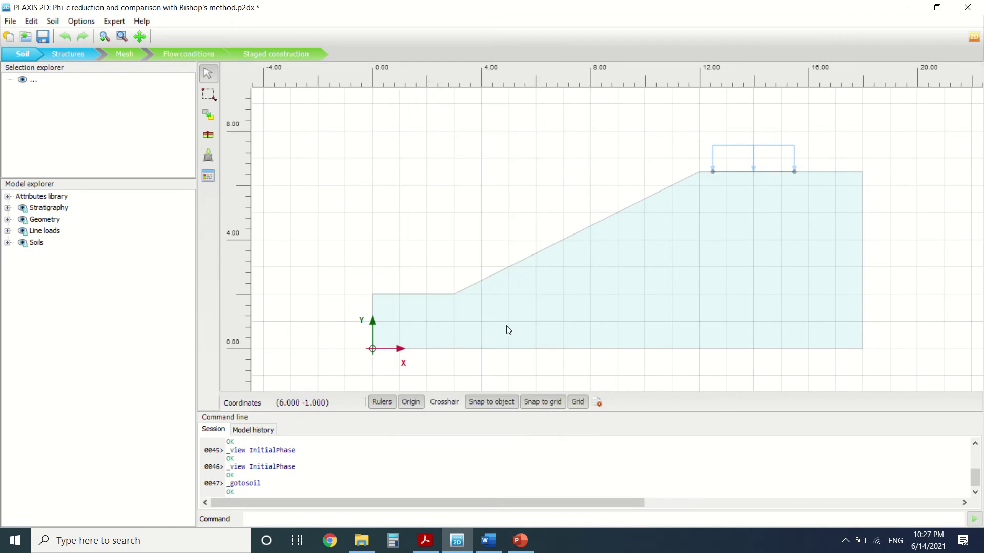
# Inspect the soil layers of the model's boreholes under Stratigraphy and close the Modify soil layers window
pyautogui.click(7, 208)
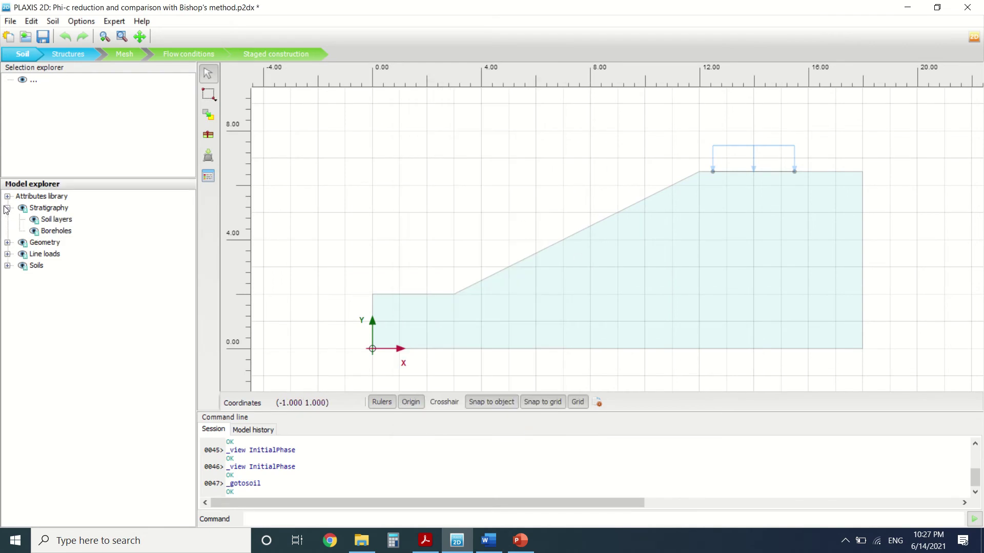
pyautogui.rightClick(45, 237)
pyautogui.click(67, 260)
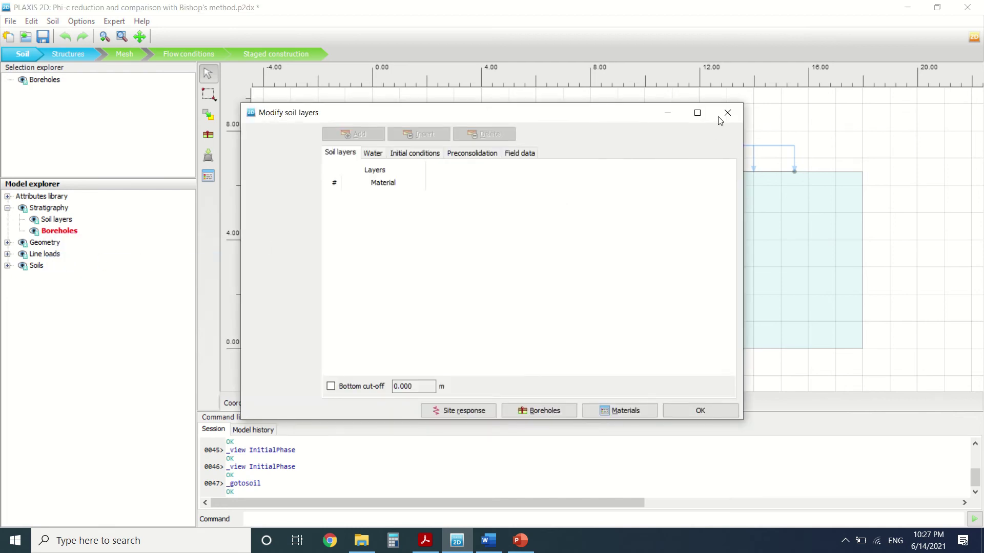
pyautogui.click(726, 114)
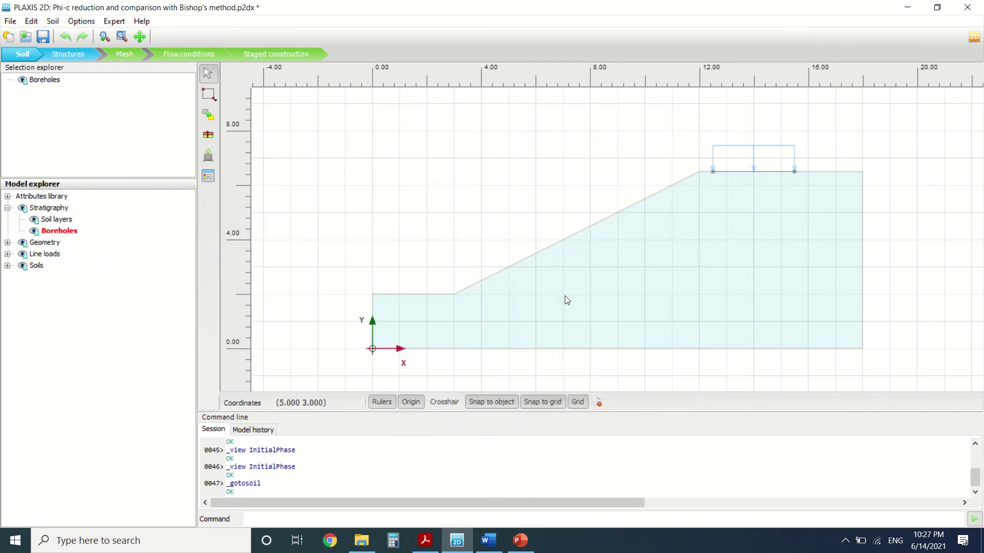
# View the embankment and its crest line load in Structures mode and in Staged construction mode
pyautogui.click(62, 49)
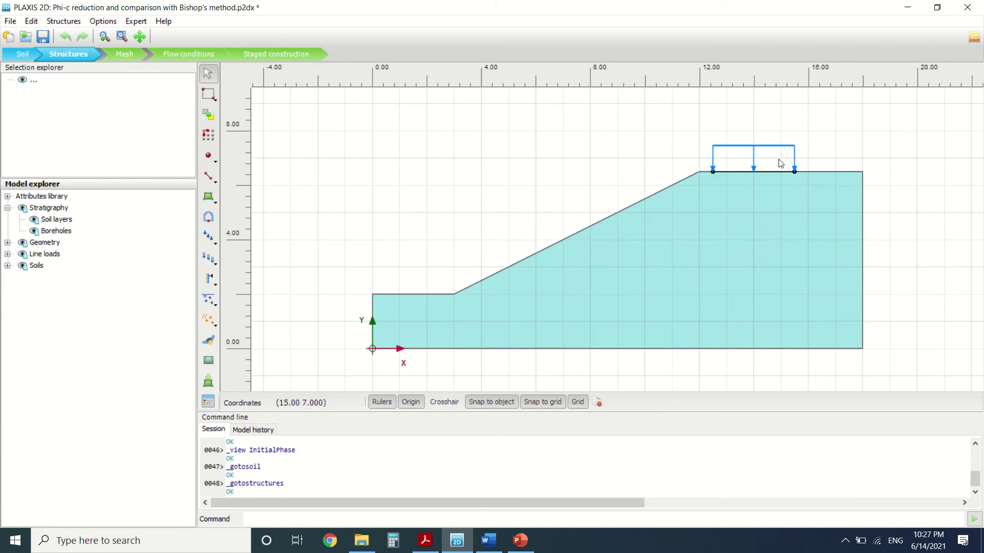
pyautogui.click(291, 54)
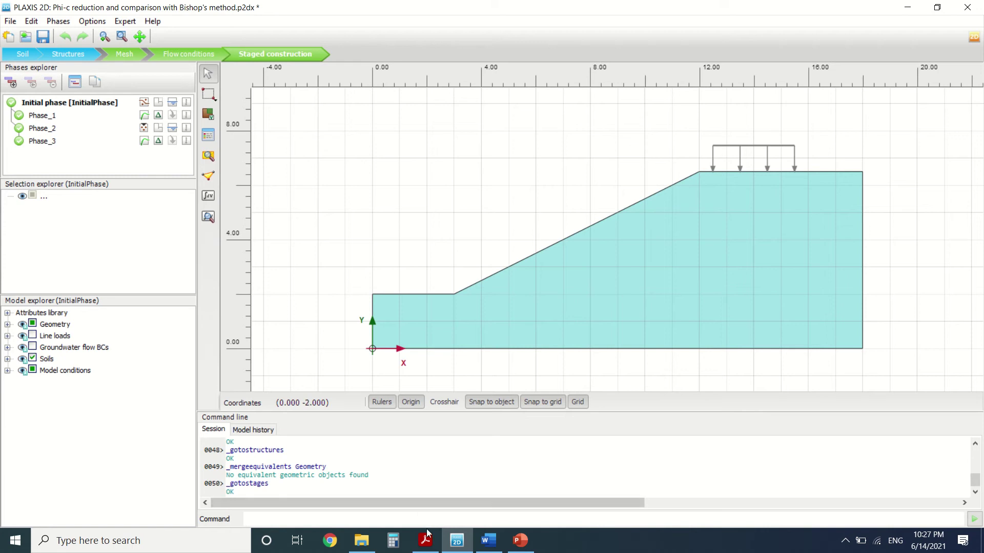
# Switch to Adobe Acrobat Reader and read the Calculations section describing the initial phase and the two load cases
pyautogui.click(429, 545)
pyautogui.scroll(-6, 389, 344)
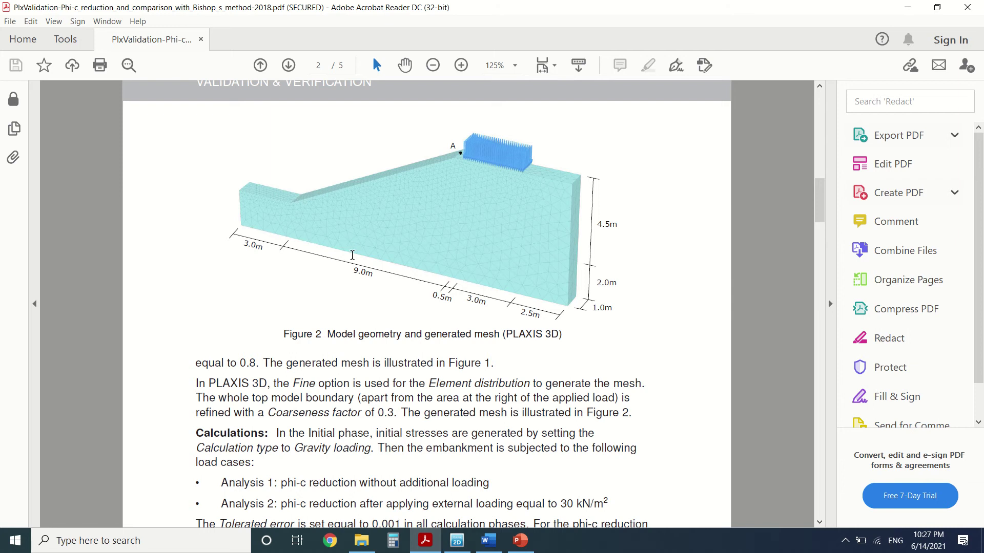
pyautogui.scroll(-3, 359, 261)
pyautogui.scroll(-3, 368, 269)
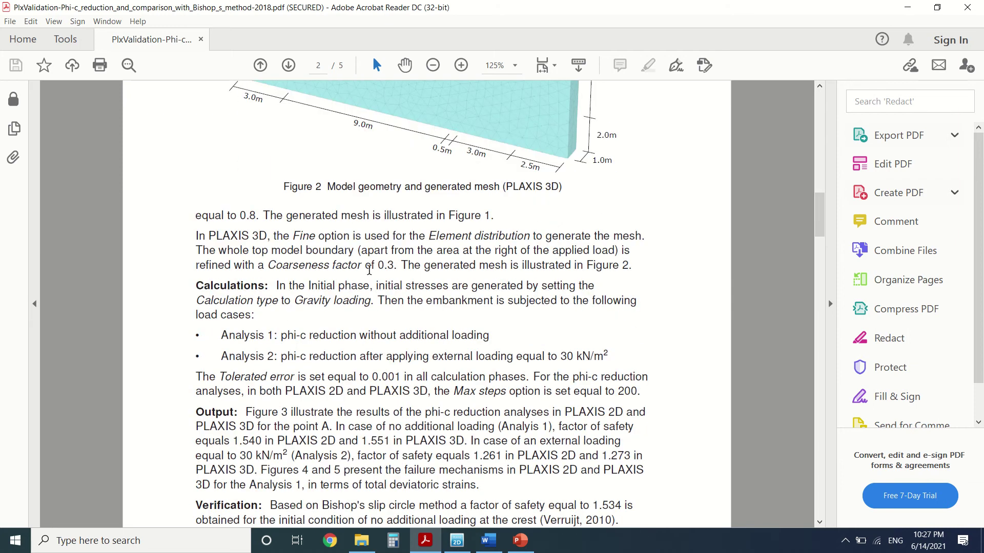
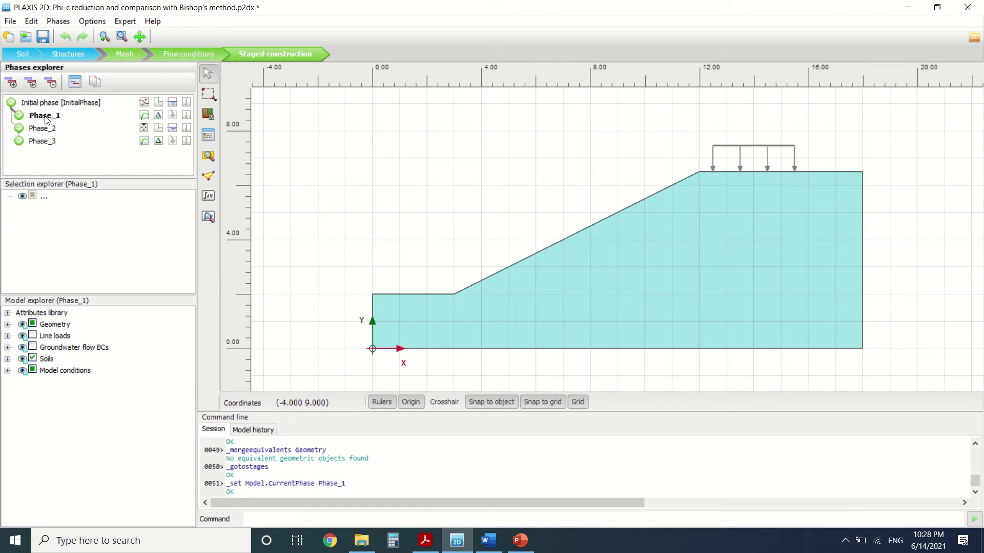
# Compare the line load's activation in Phase_2 and Phase_3, leaving Phase_2 as the current phase
pyautogui.click(43, 128)
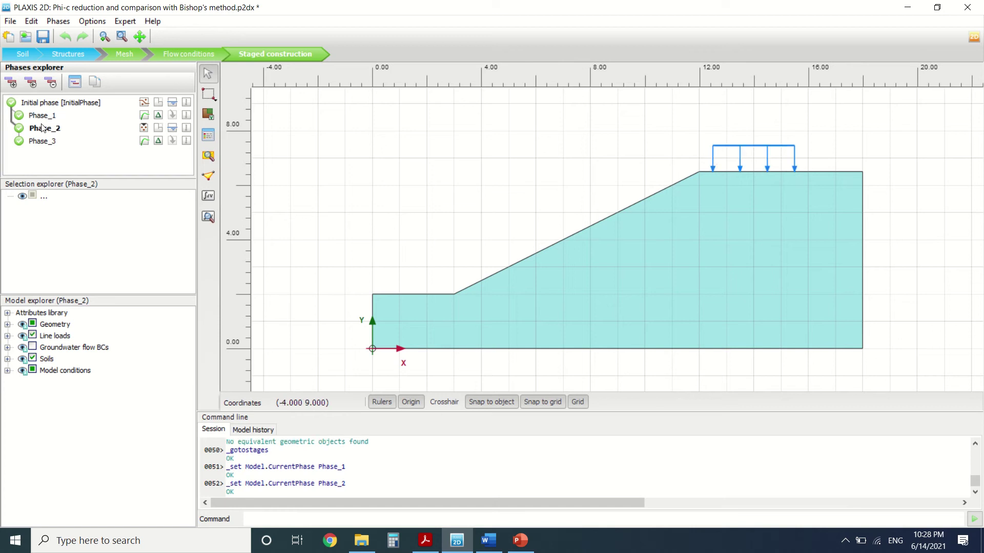
pyautogui.click(43, 143)
pyautogui.click(44, 129)
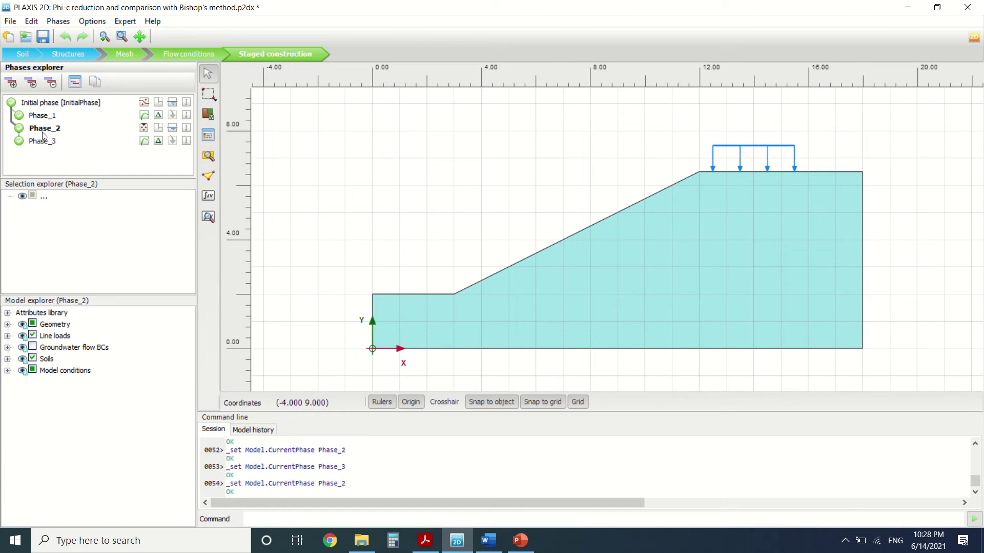
# Switch to Adobe Acrobat Reader, review the meshing, calculation, output and verification sections of the PDF, and minimize it
pyautogui.click(425, 540)
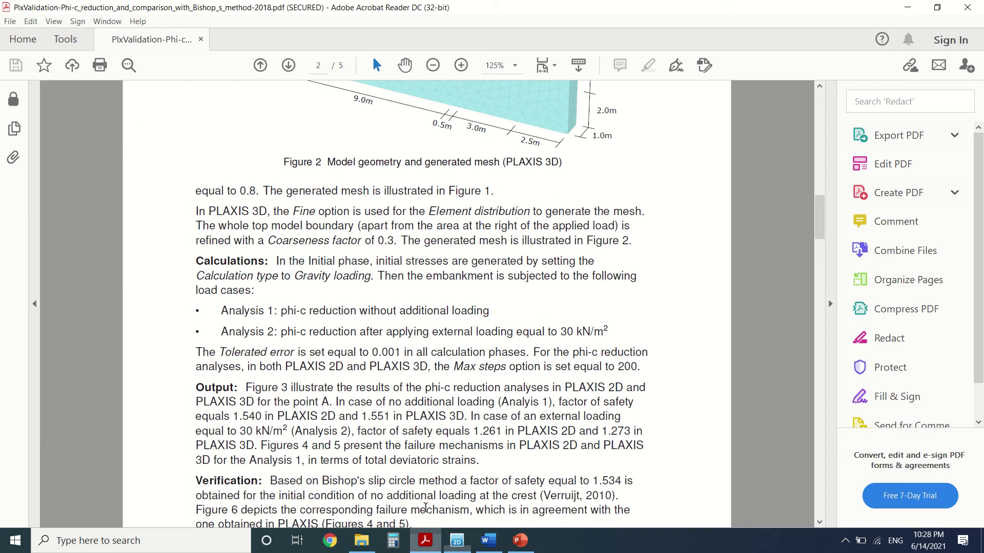
pyautogui.scroll(1, 394, 292)
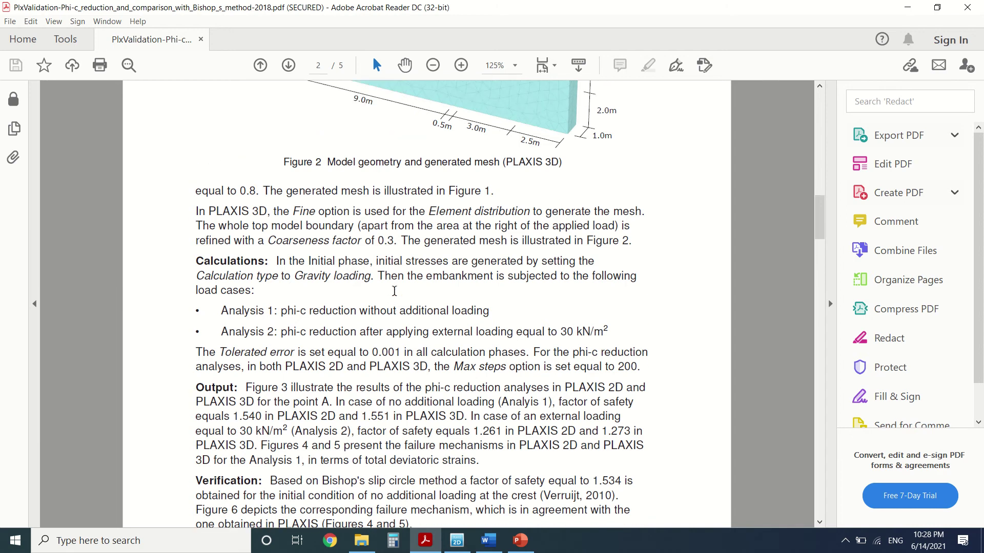
pyautogui.scroll(19, 394, 291)
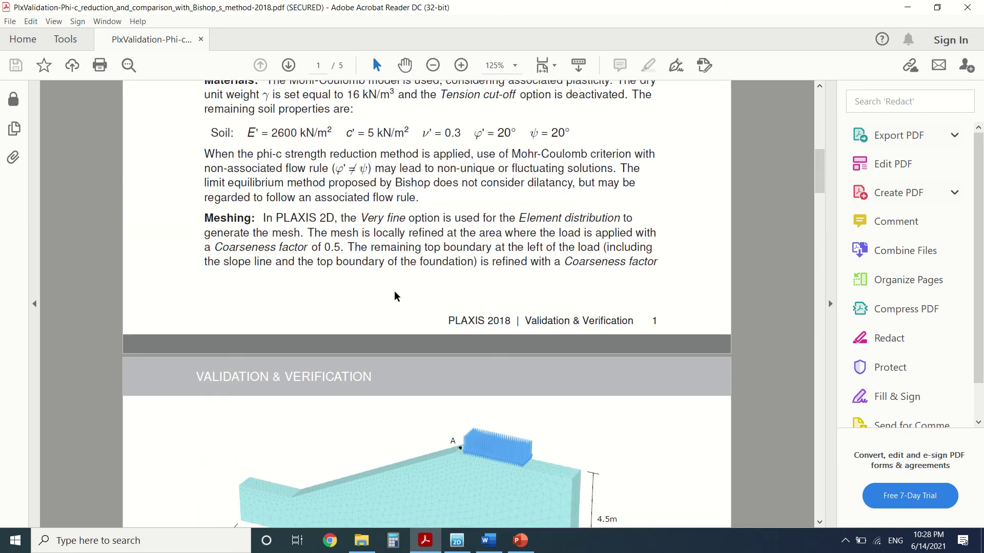
pyautogui.scroll(-8, 395, 291)
pyautogui.scroll(-20, 393, 291)
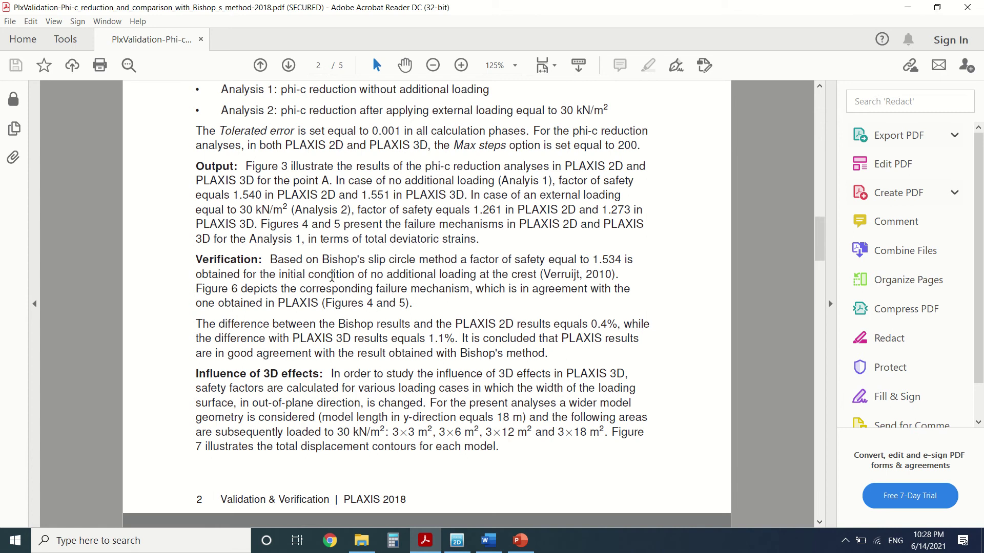
pyautogui.scroll(-16, 352, 317)
pyautogui.scroll(17, 338, 277)
pyautogui.scroll(4, 337, 276)
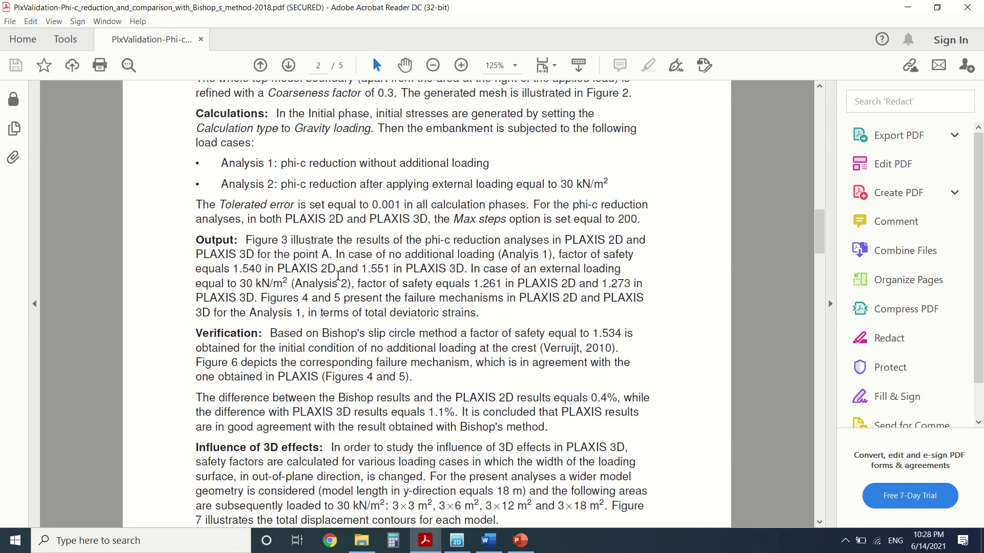
pyautogui.click(906, 7)
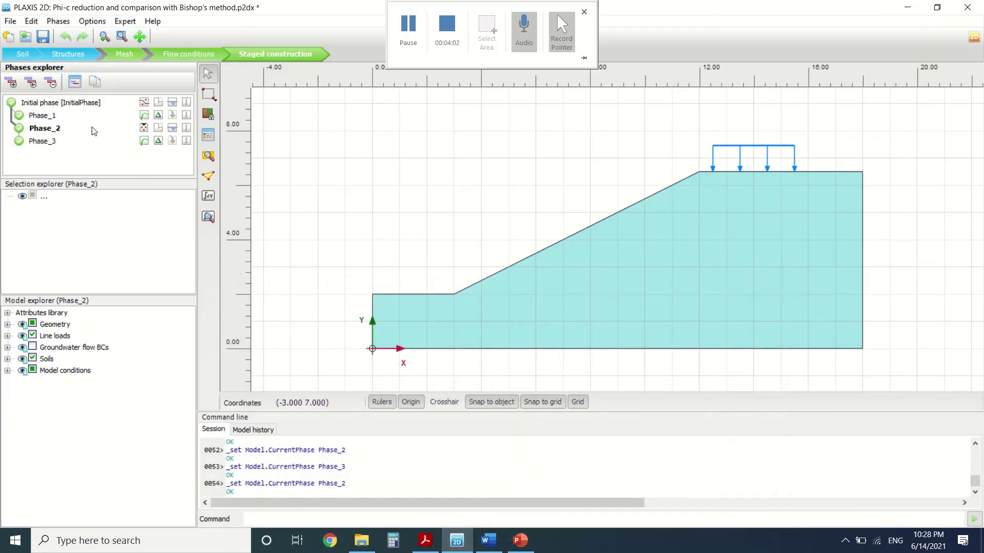
# Open the Phases window from the initial phase and inspect the calculation settings and numerical control parameters of Phase_1
pyautogui.doubleClick(56, 106)
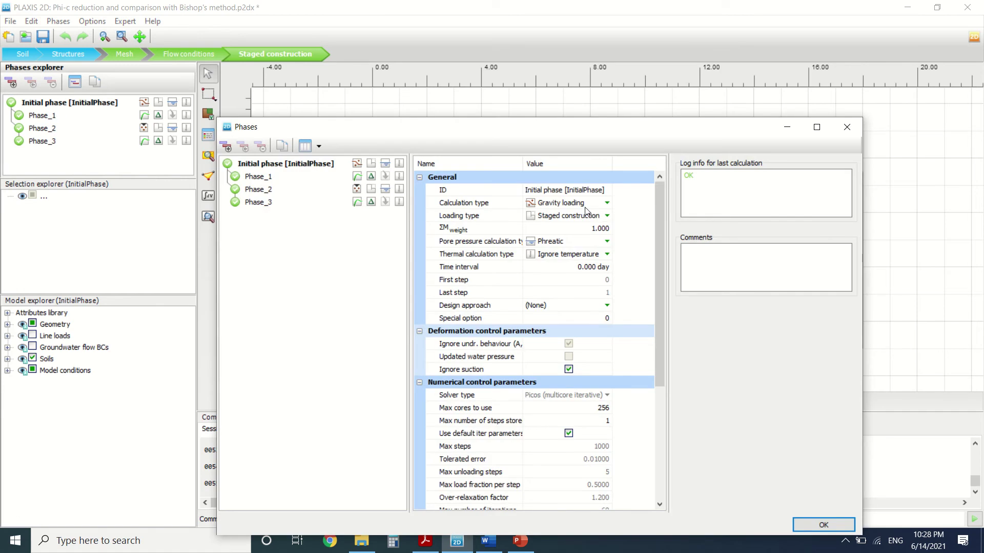
pyautogui.click(272, 179)
pyautogui.click(301, 165)
pyautogui.click(265, 179)
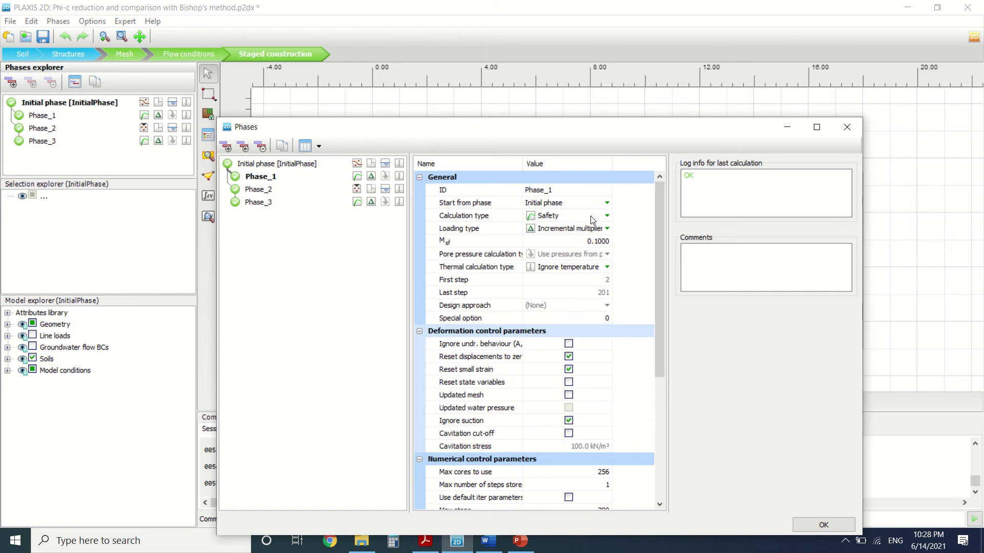
pyautogui.scroll(-4, 563, 413)
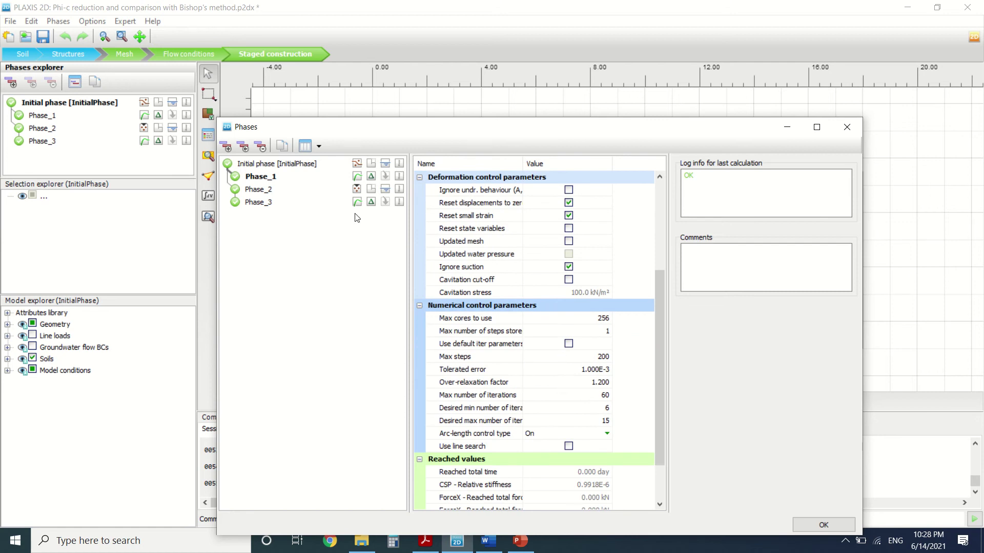
# Inspect the calculation type and starting phase of Phase_2 and Phase_3 in the Phases window
pyautogui.click(259, 194)
pyautogui.scroll(4, 610, 282)
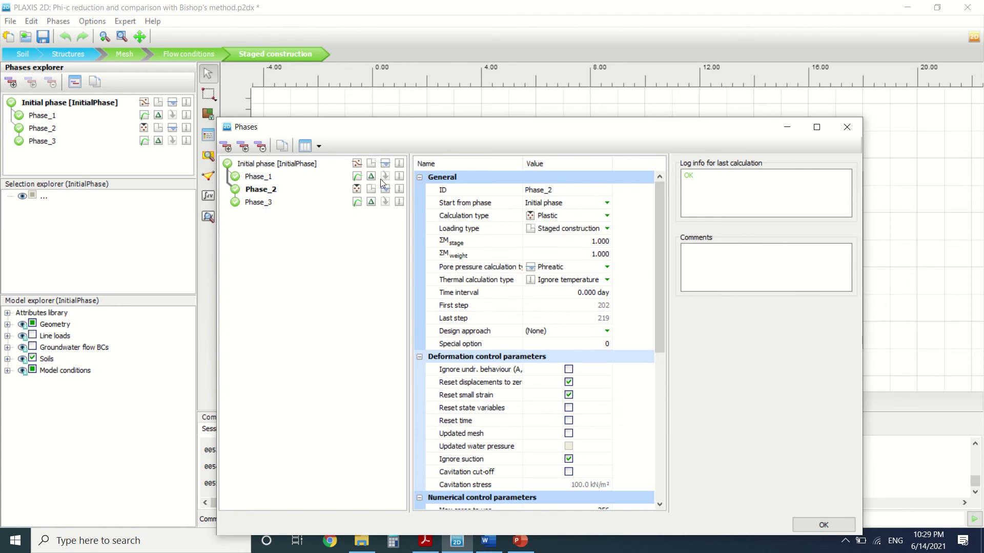
pyautogui.click(259, 203)
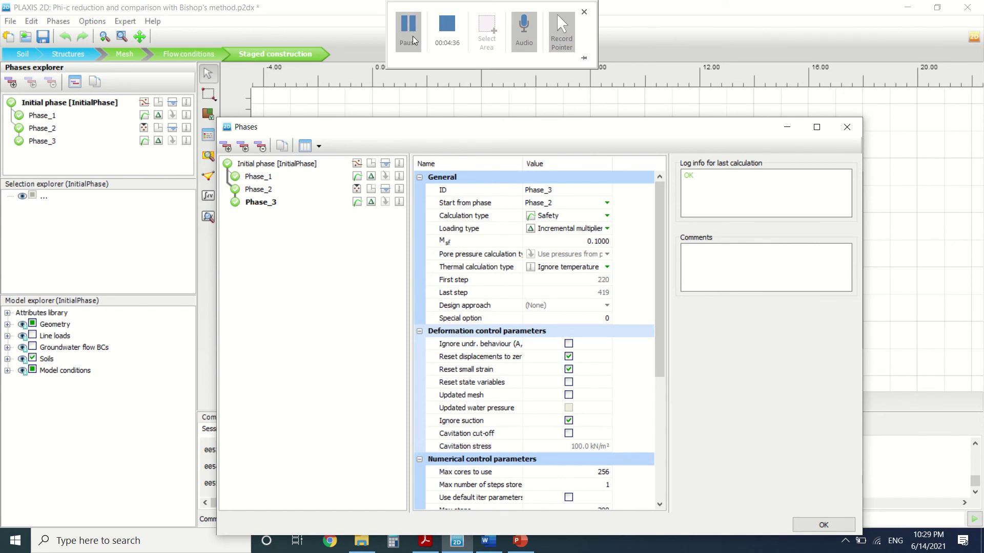
# Compare the calculation settings of Phase_2 and Phase_3, including Phase_3's numerical control parameters, and close the Phases window
pyautogui.click(409, 28)
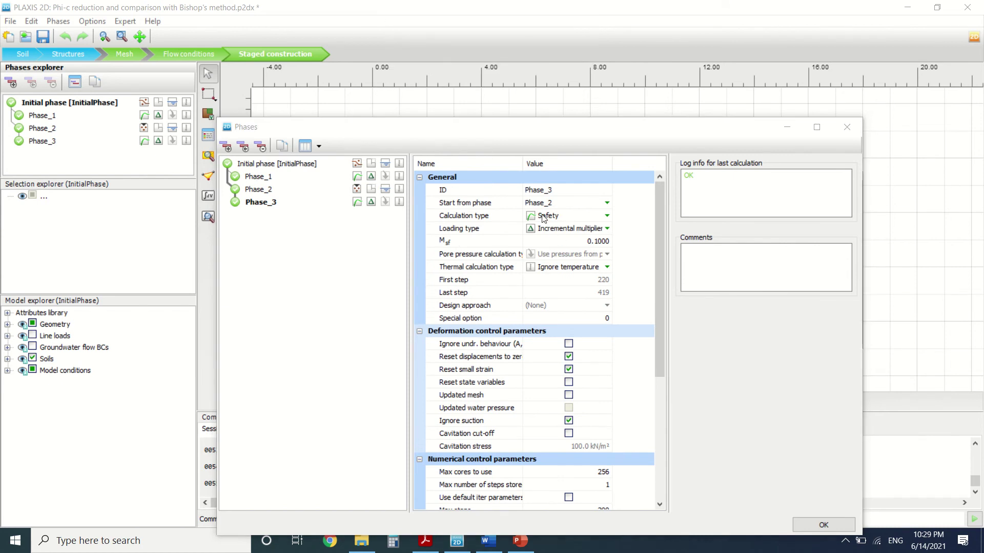
pyautogui.click(266, 191)
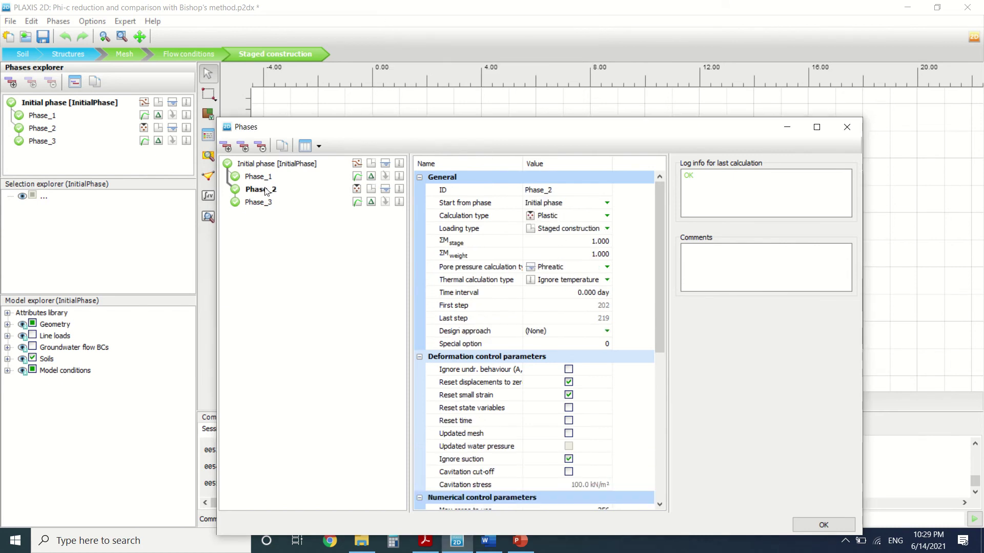
pyautogui.click(259, 203)
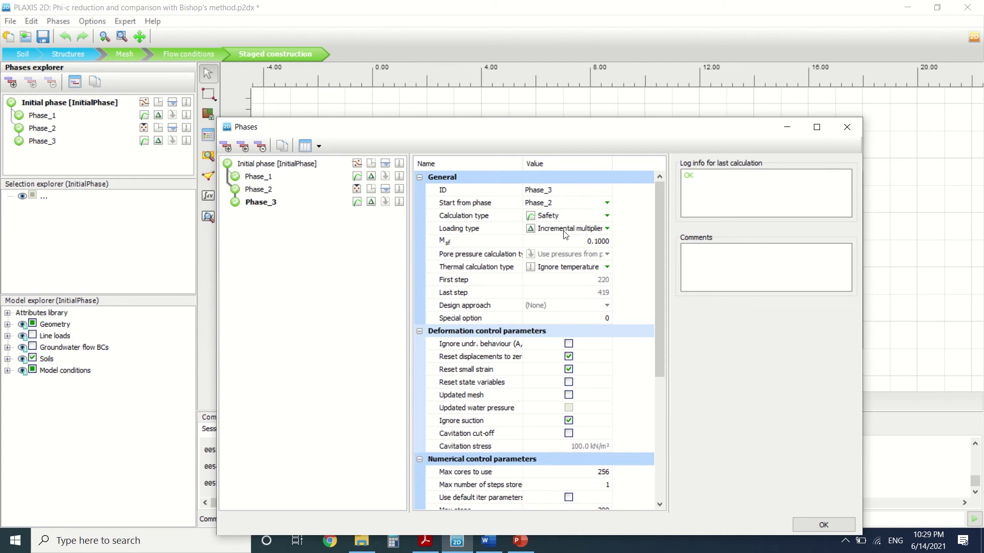
pyautogui.scroll(-4, 592, 236)
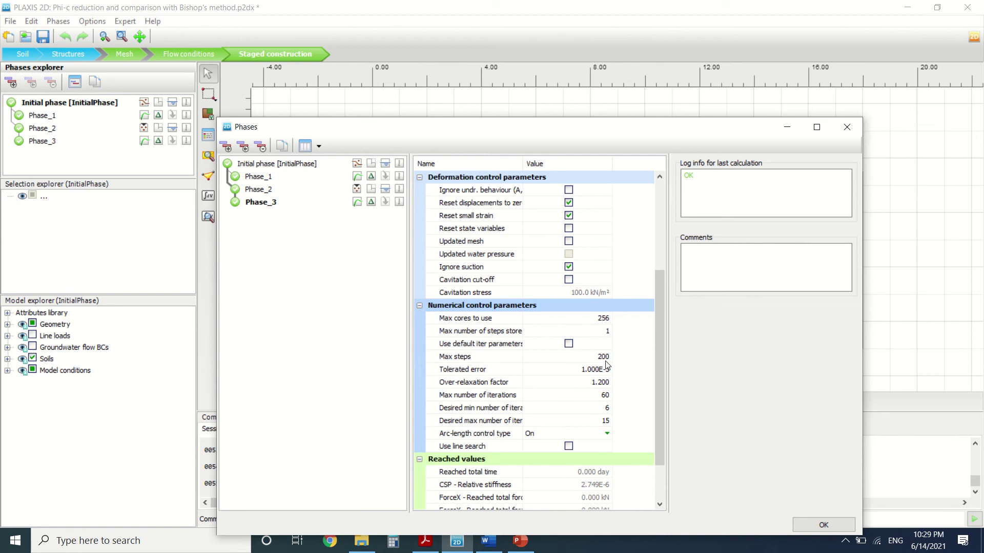
pyautogui.click(846, 127)
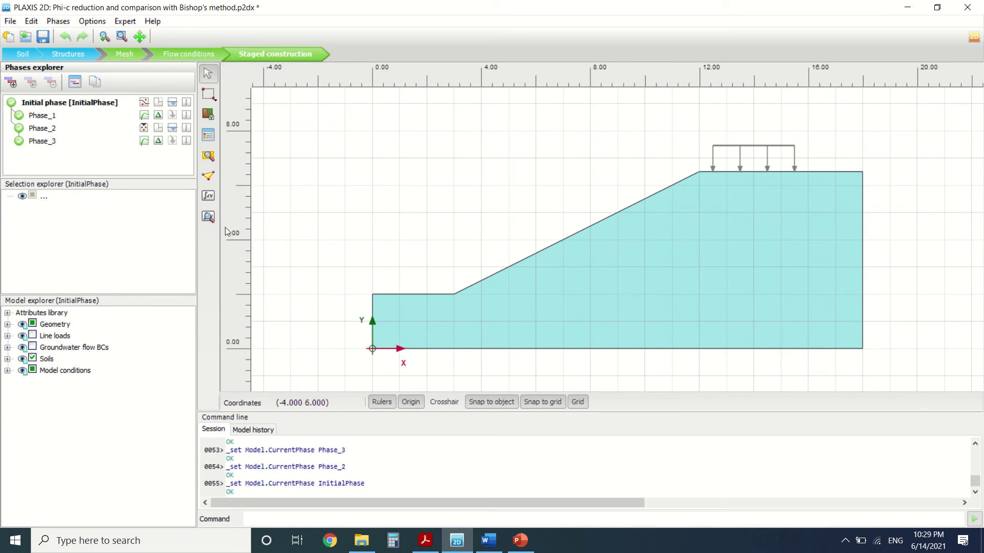
# Open the initial phase's calculation results in PLAXIS 2D Output, switching the displayed step to Phase_3 and back to the initial phase
pyautogui.click(208, 218)
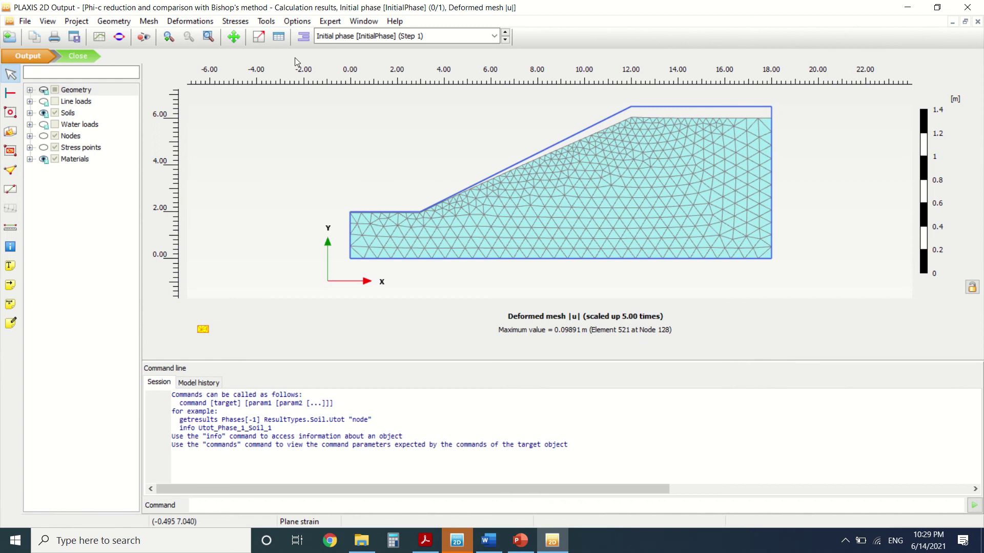
pyautogui.click(349, 39)
pyautogui.click(361, 87)
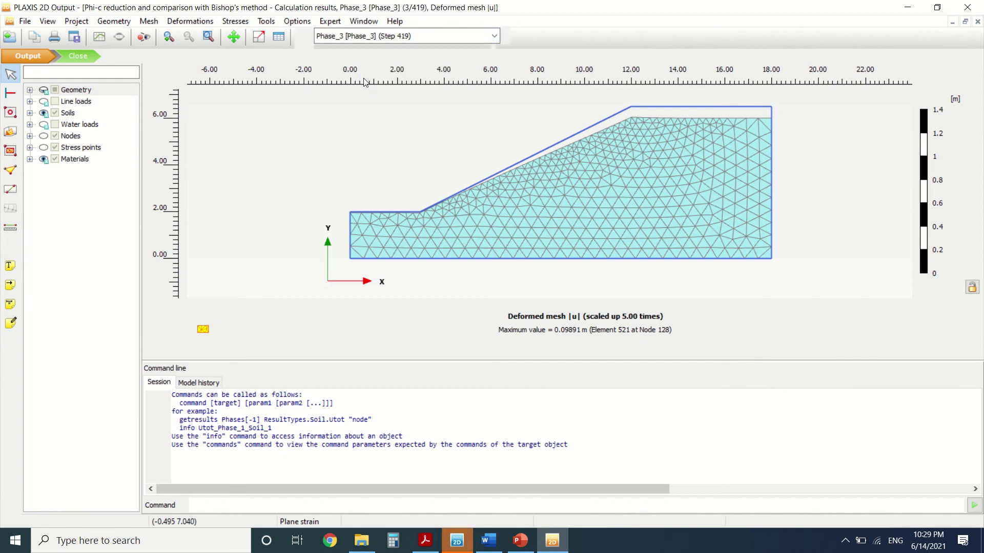
pyautogui.click(385, 42)
pyautogui.click(388, 51)
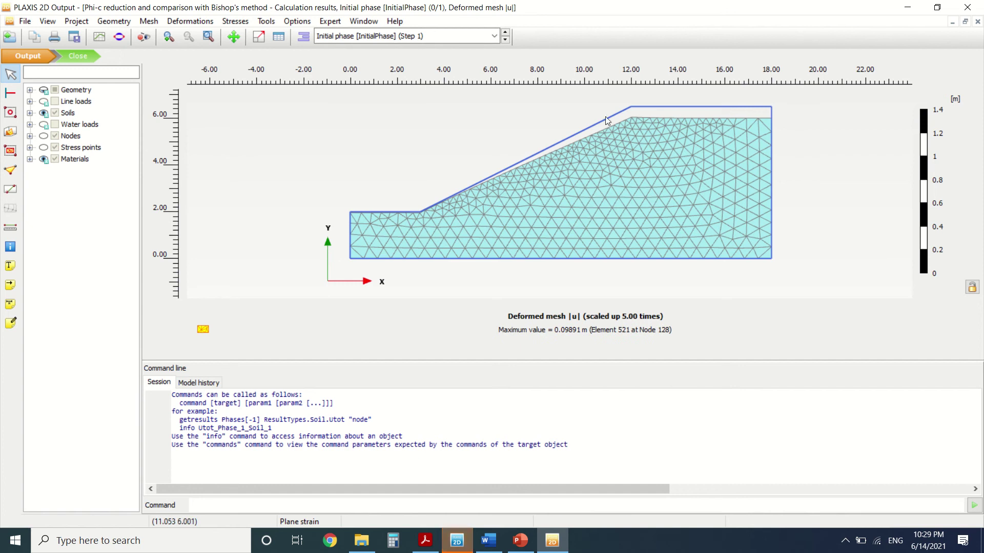
# Display the deformed mesh of Phase_1, Phase_2 and Phase_3 in turn
pyautogui.click(423, 37)
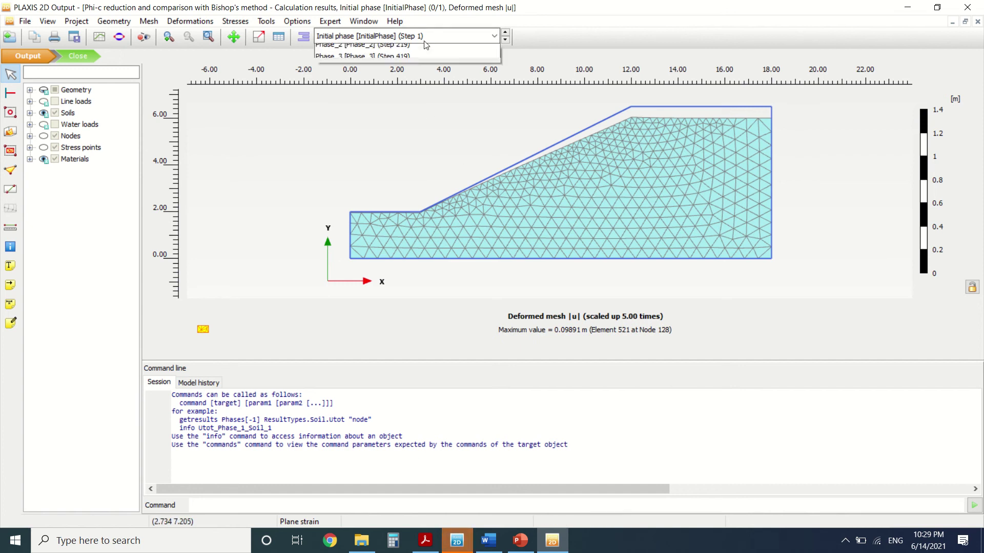
pyautogui.click(416, 62)
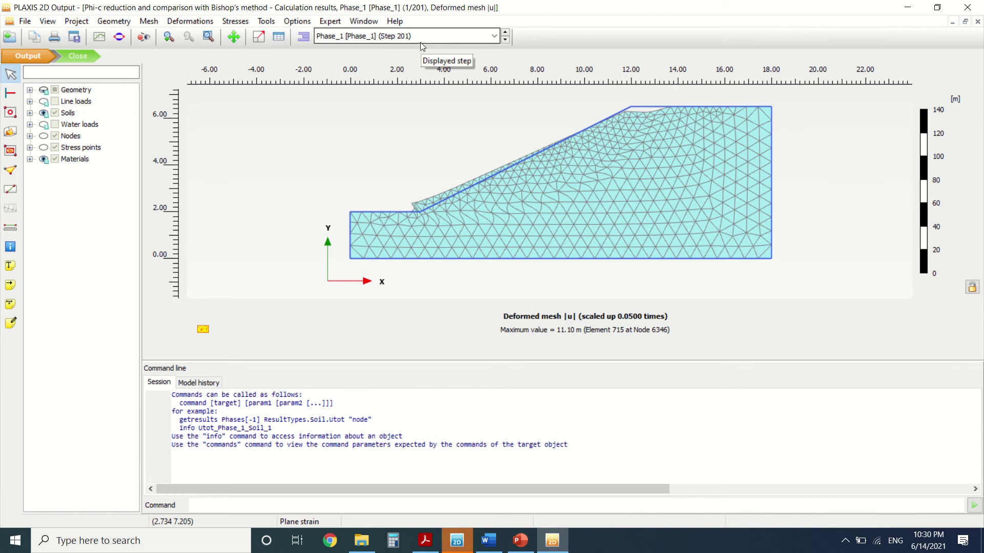
pyautogui.click(420, 42)
pyautogui.click(409, 75)
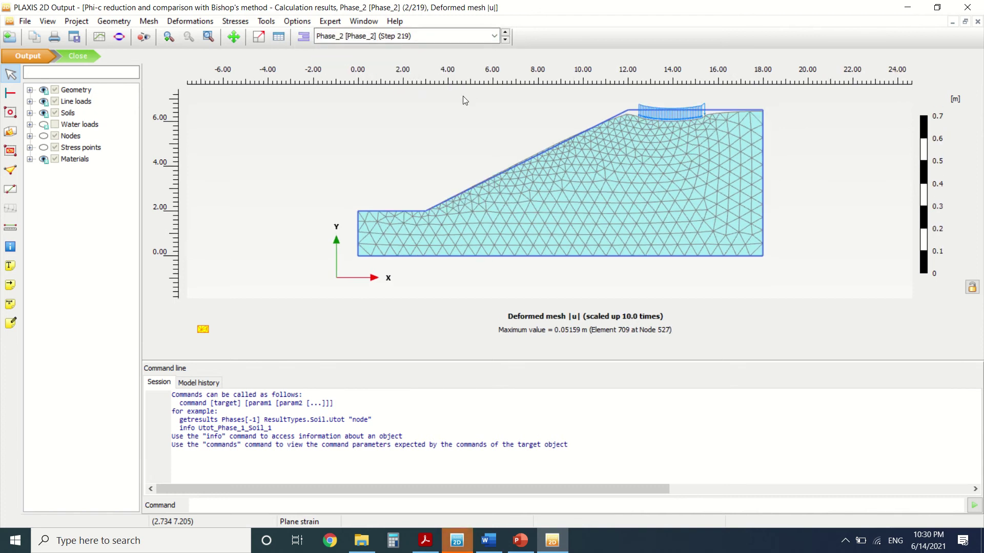
pyautogui.click(411, 41)
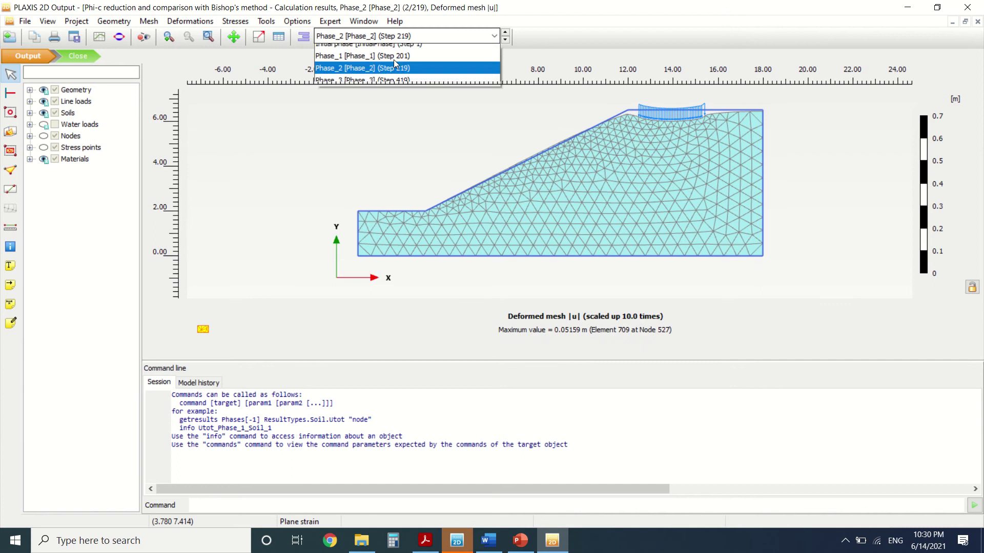
pyautogui.click(383, 83)
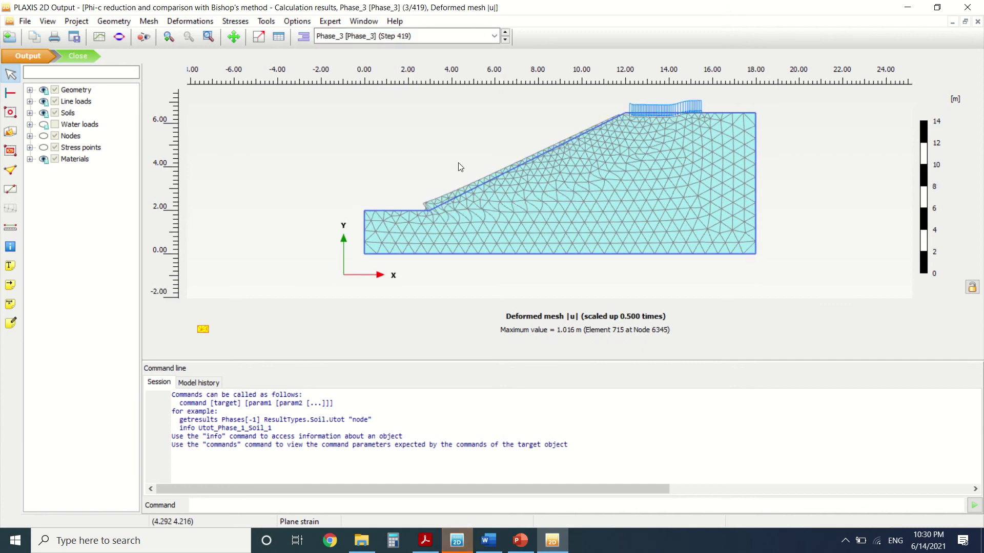
# Compare the deformed mesh of Phase_2 with that of Phase_3, leaving Phase_3 displayed
pyautogui.click(410, 35)
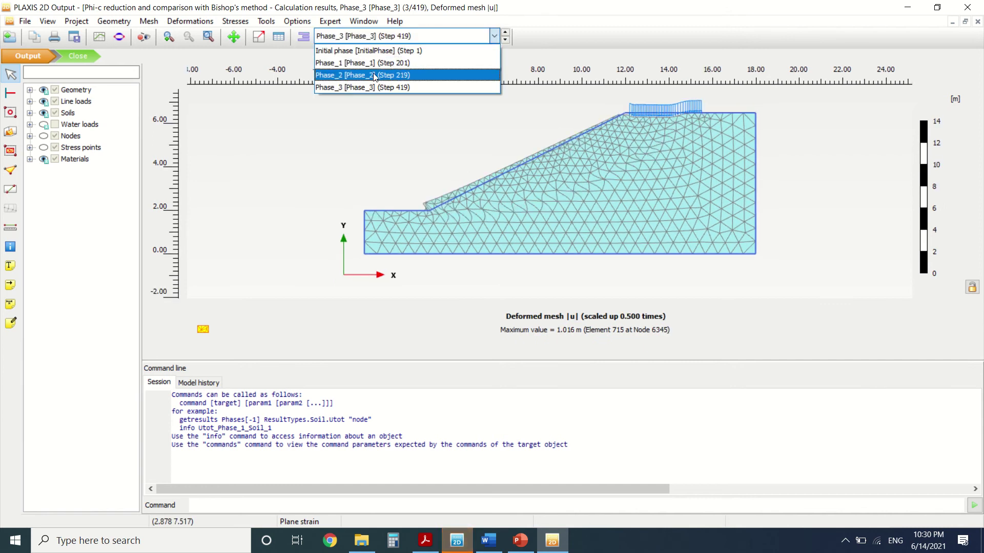
pyautogui.click(384, 72)
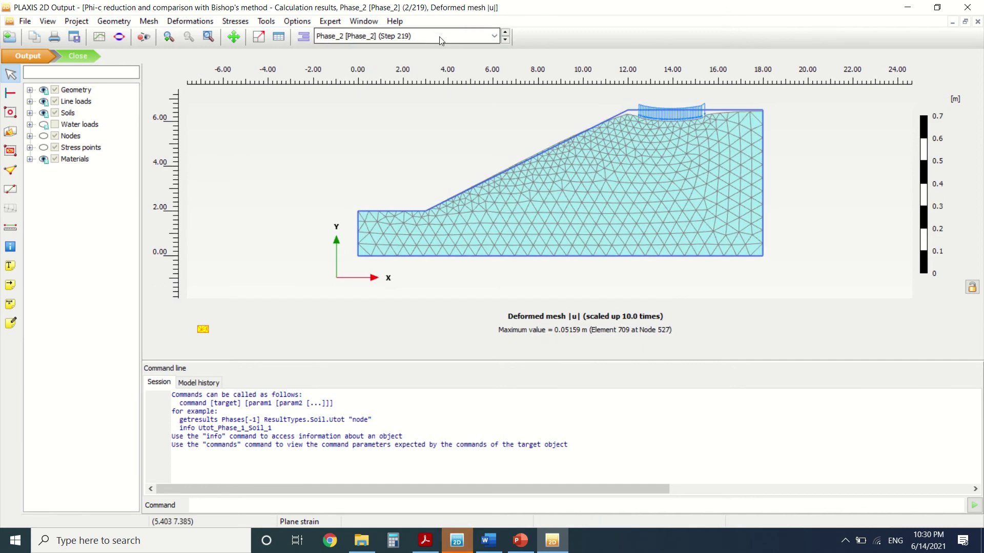
pyautogui.click(487, 36)
pyautogui.click(404, 86)
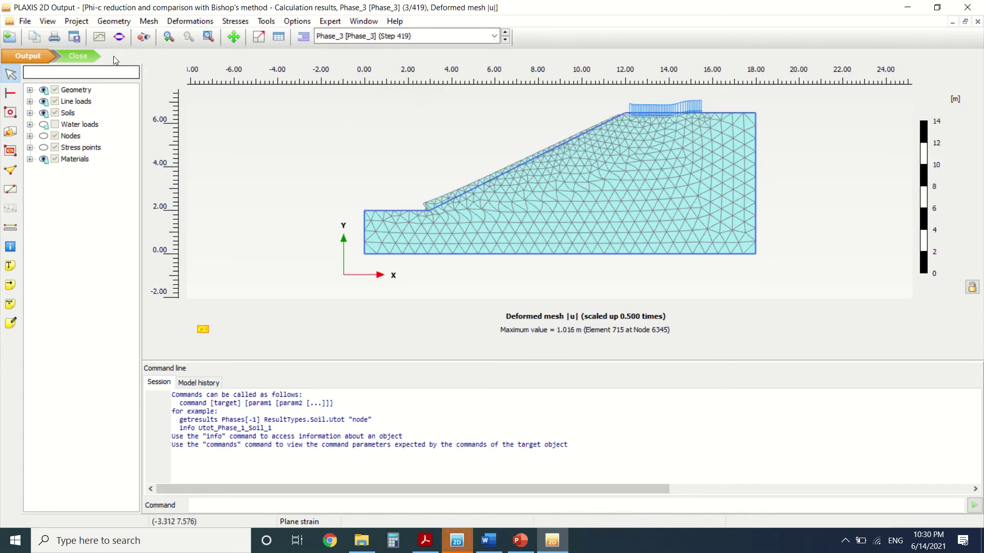
# Plot the phase volumetric strain Pεv for Phase_3
pyautogui.click(235, 21)
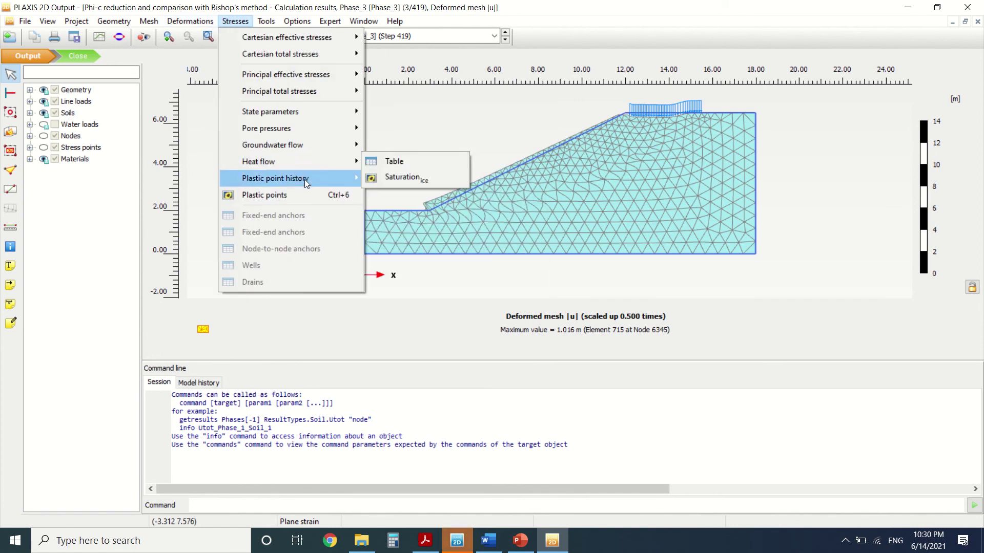
pyautogui.click(236, 21)
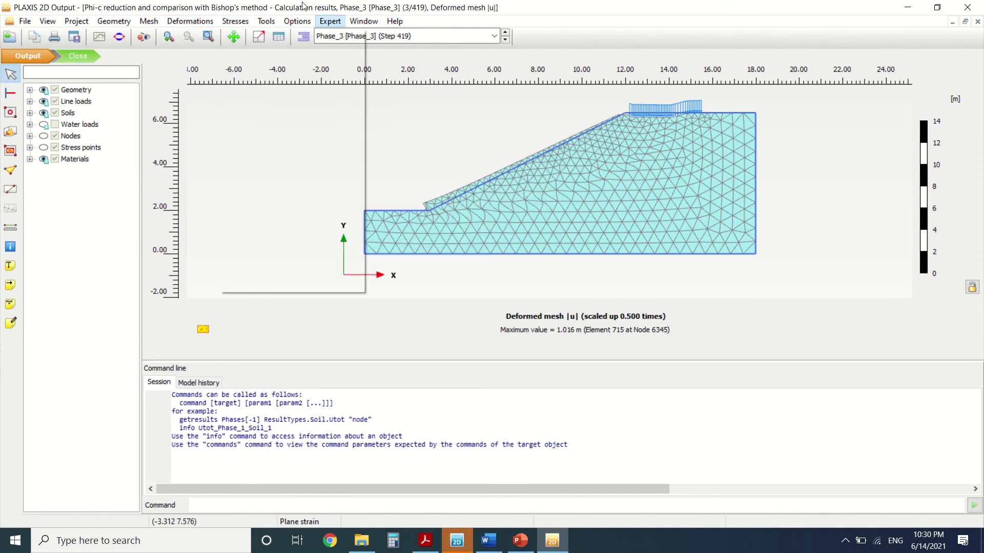
pyautogui.click(204, 23)
pyautogui.moveTo(264, 192)
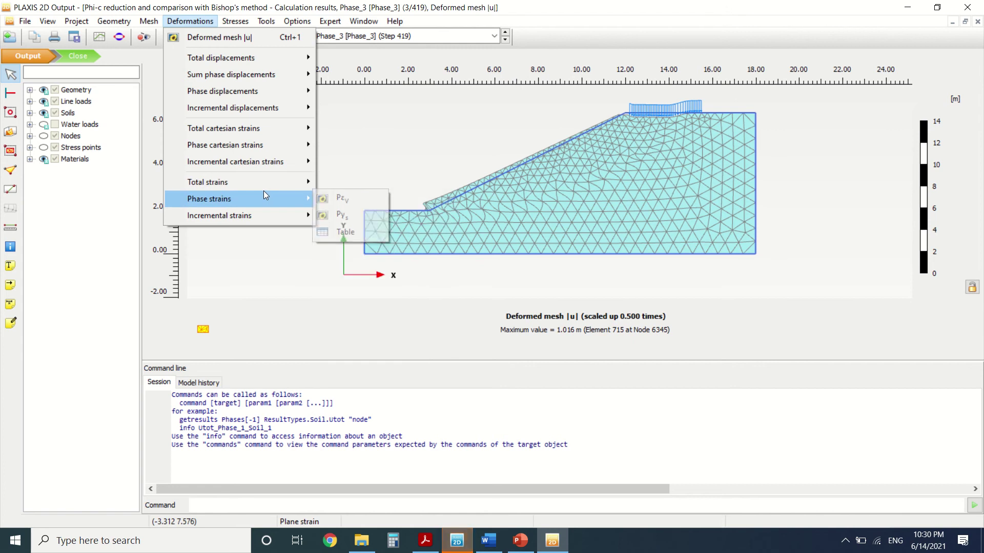
pyautogui.click(339, 199)
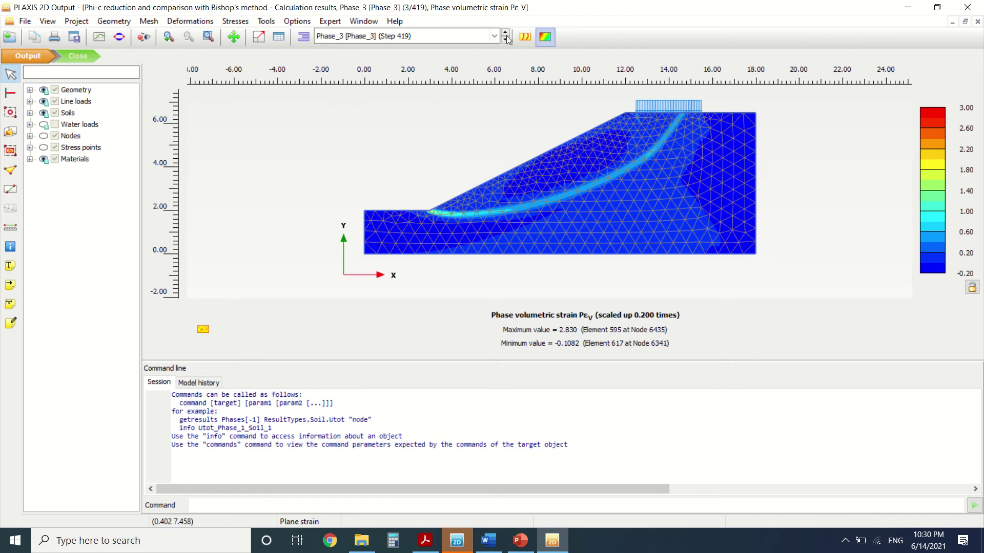
# View the volumetric strain as contour lines, return the plot to shaded colours and examine the slip surface
pyautogui.click(525, 37)
pyautogui.scroll(4, 567, 229)
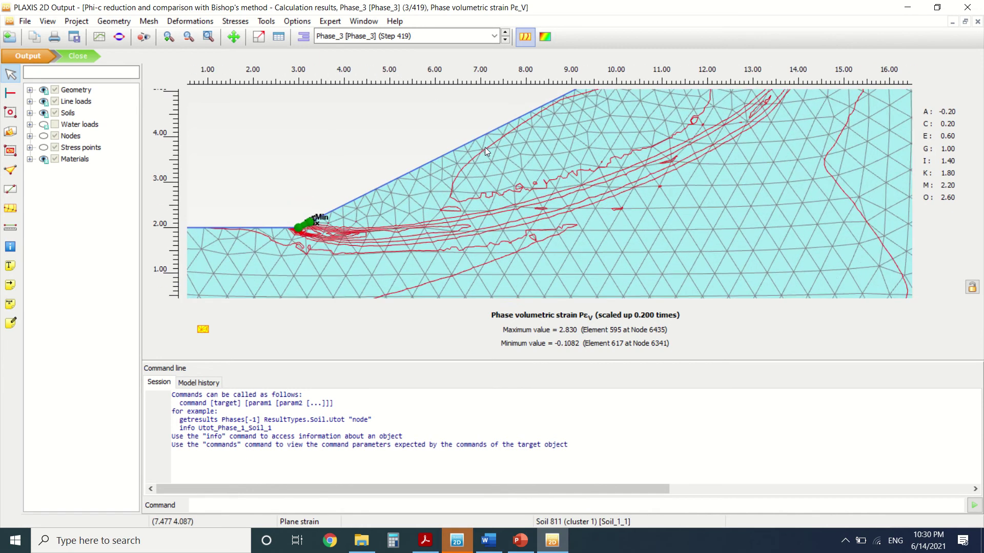
pyautogui.scroll(-4, 392, 193)
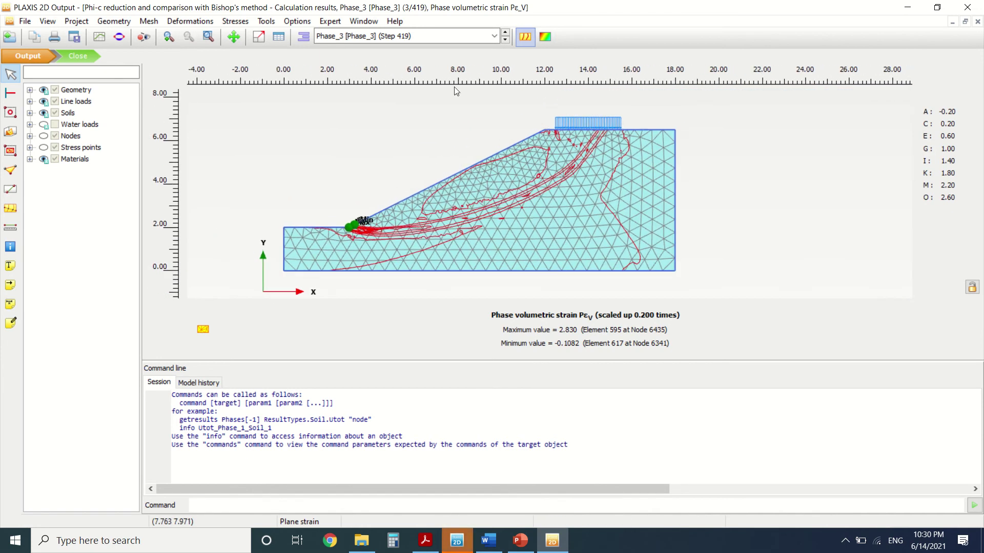
pyautogui.click(546, 36)
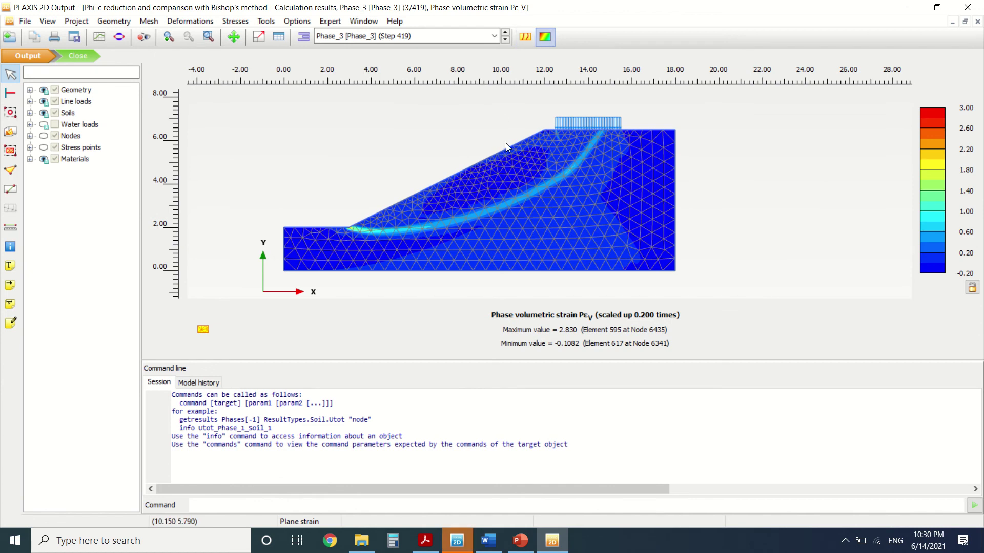
pyautogui.scroll(1, 523, 129)
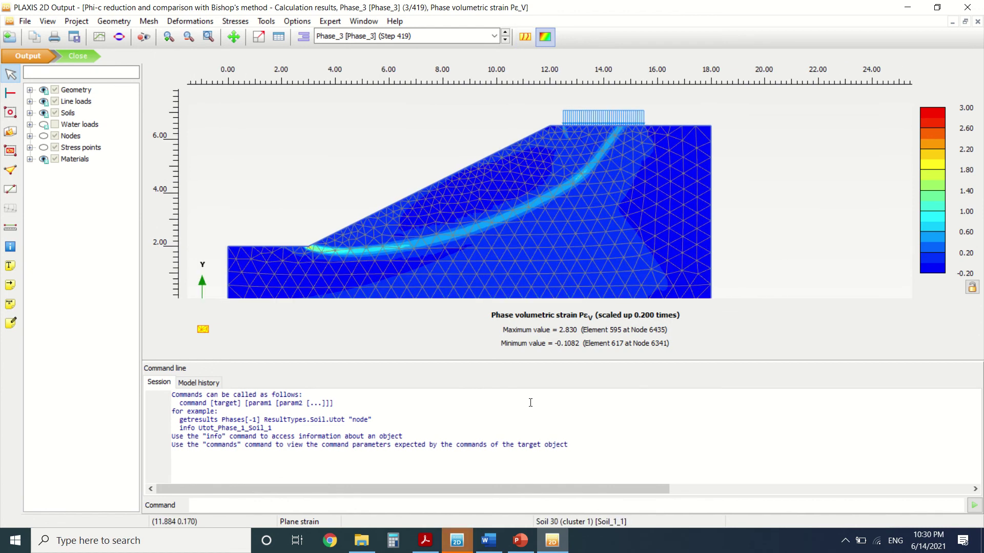
# Switch to Adobe Acrobat Reader and examine the factor of safety chart, the PLAXIS failure mechanisms and Bishop's slip circle result in Figures 3 to 6
pyautogui.click(425, 539)
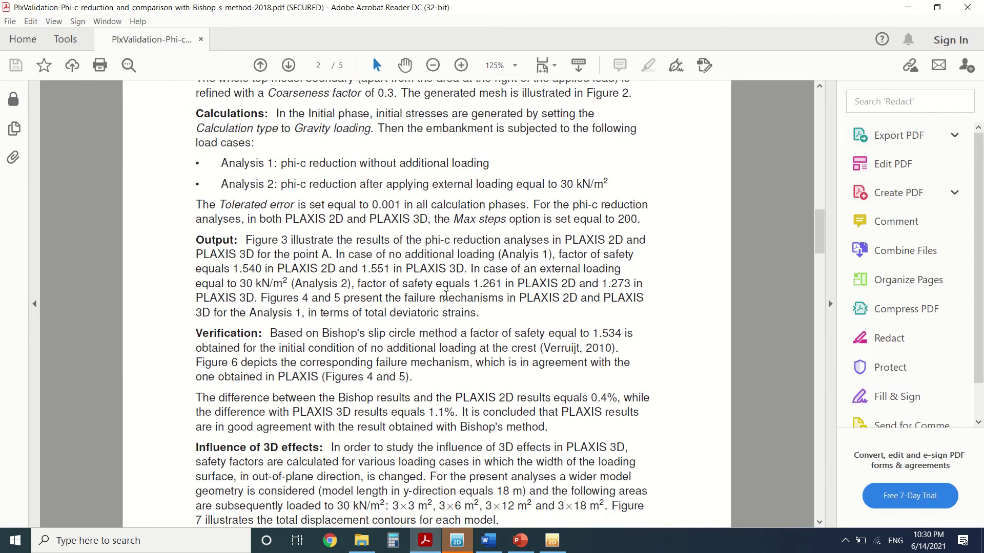
pyautogui.scroll(-5, 444, 224)
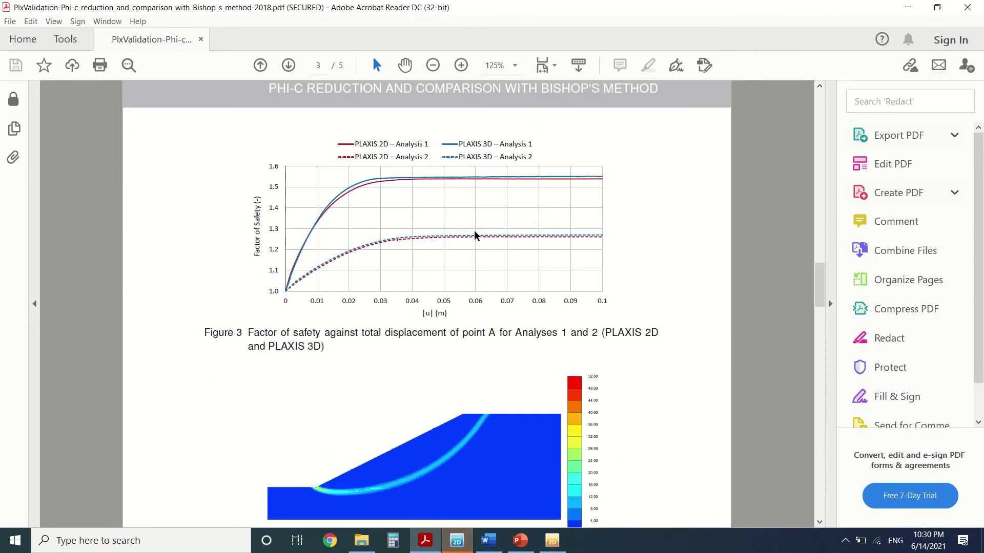
pyautogui.scroll(-4, 440, 311)
pyautogui.scroll(-3, 407, 282)
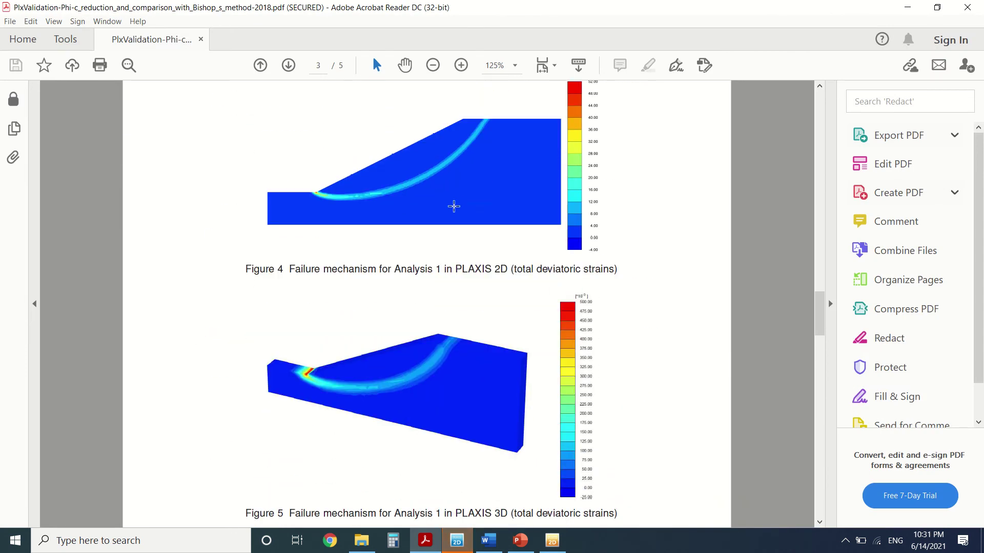
pyautogui.scroll(-1, 456, 176)
pyautogui.scroll(-10, 460, 160)
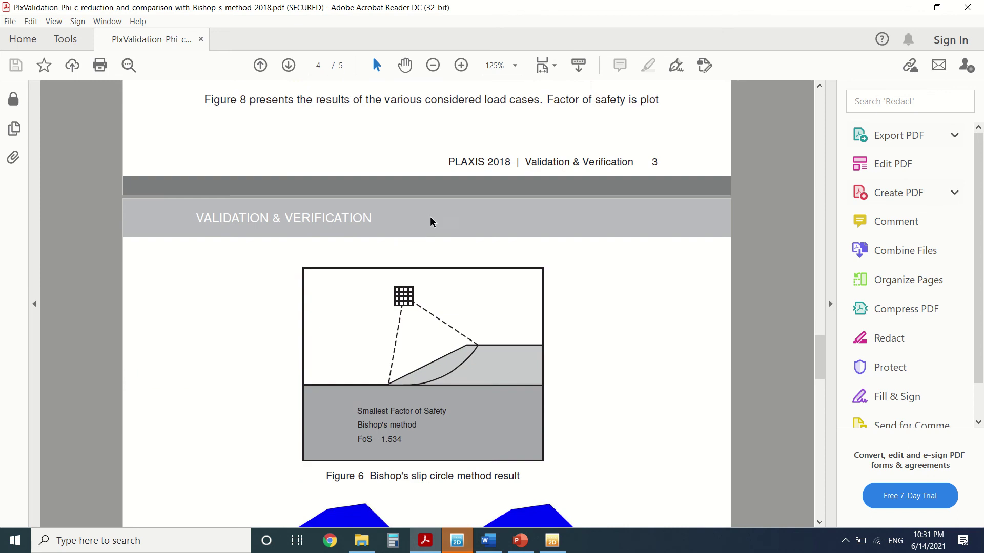
pyautogui.scroll(-3, 432, 220)
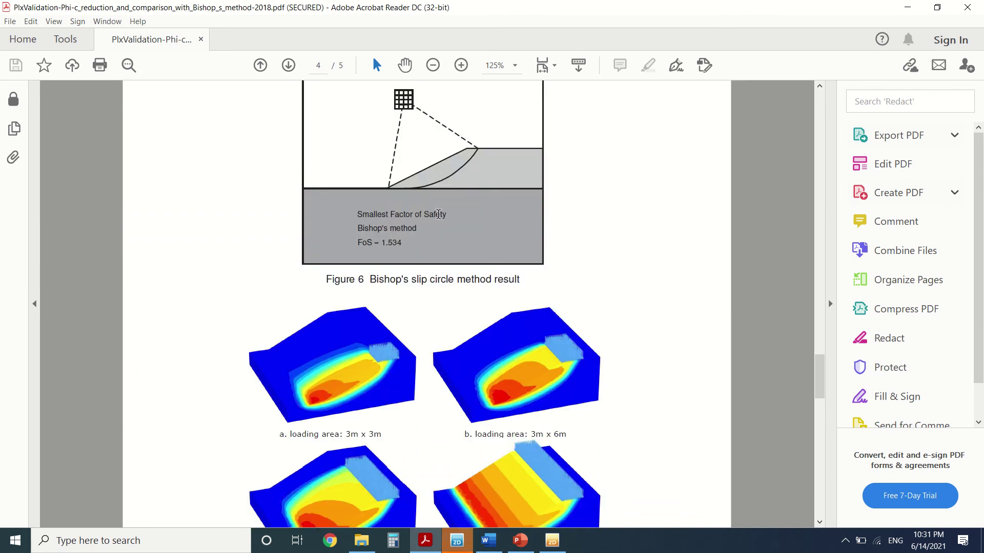
pyautogui.scroll(4, 431, 160)
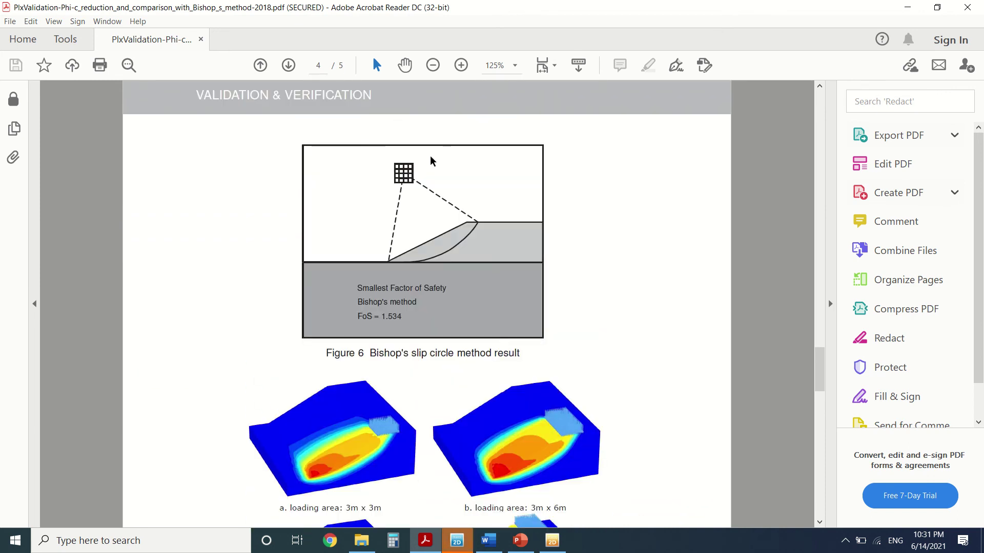
# Review Figures 7 and 8 on 3D effects, go back to the Figure 3 factor of safety chart, and switch to PLAXIS 2D Output
pyautogui.scroll(-14, 430, 161)
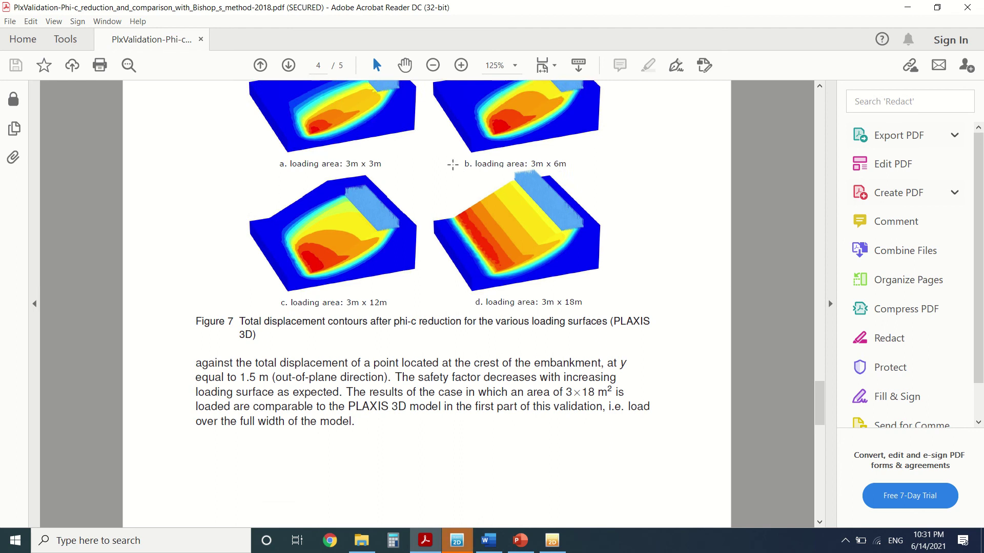
pyautogui.scroll(-20, 447, 149)
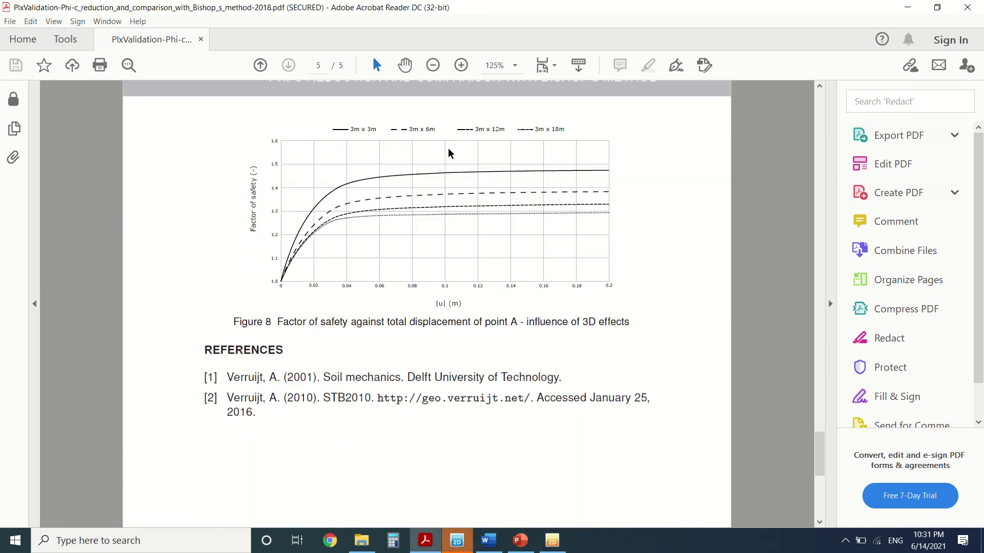
pyautogui.scroll(20, 449, 153)
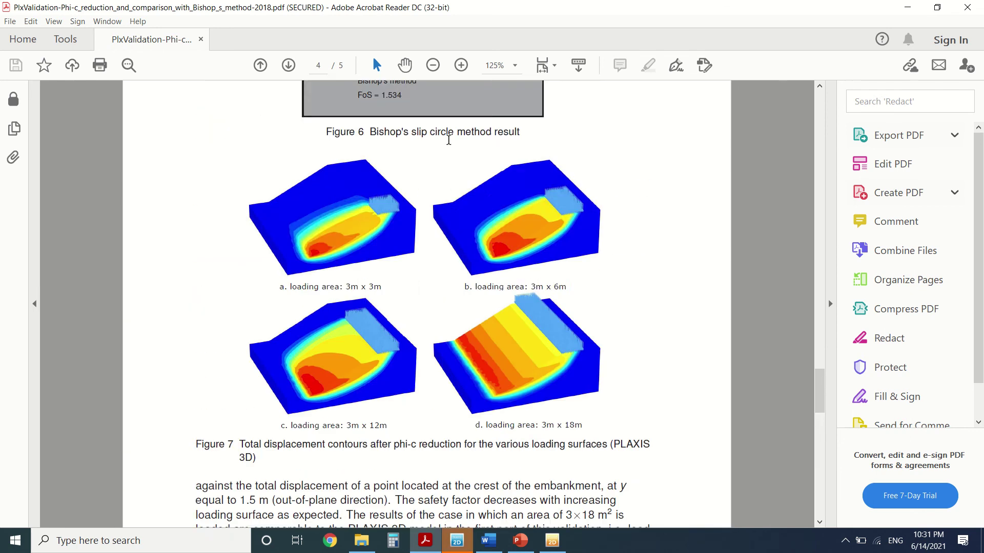
pyautogui.scroll(20, 449, 136)
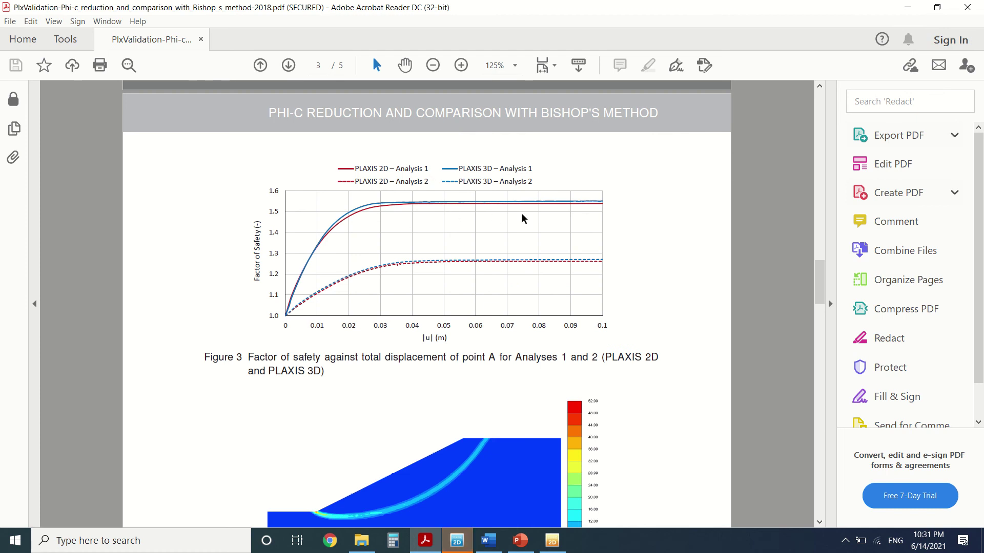
pyautogui.click(552, 540)
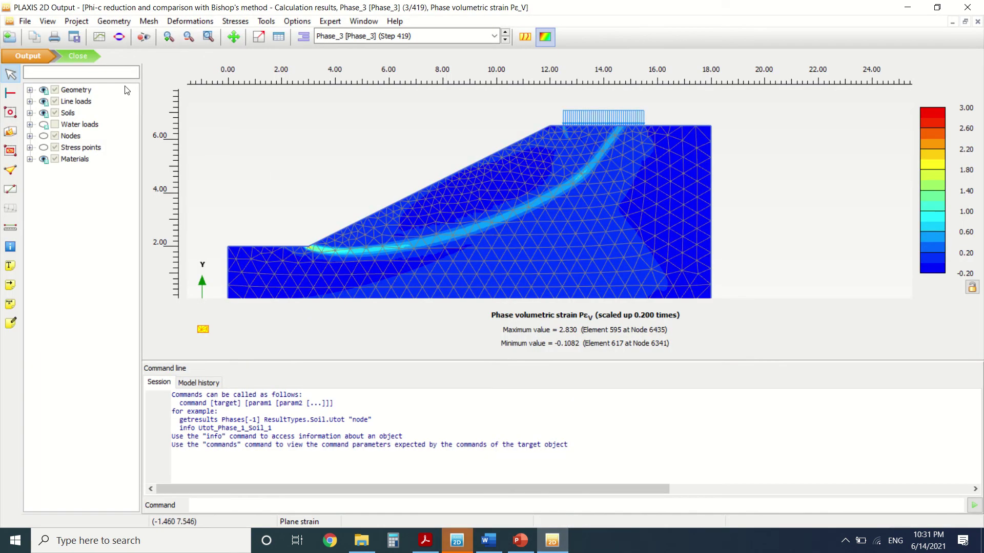
# Start a new curve and assign the total displacement |u| of Node 1381 to the X-axis
pyautogui.click(100, 36)
pyautogui.click(493, 337)
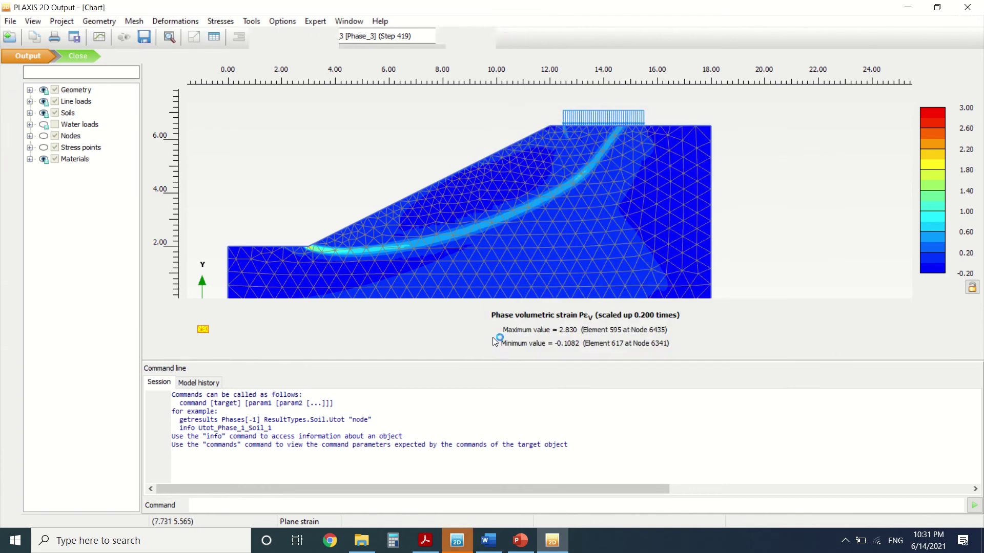
pyautogui.click(400, 164)
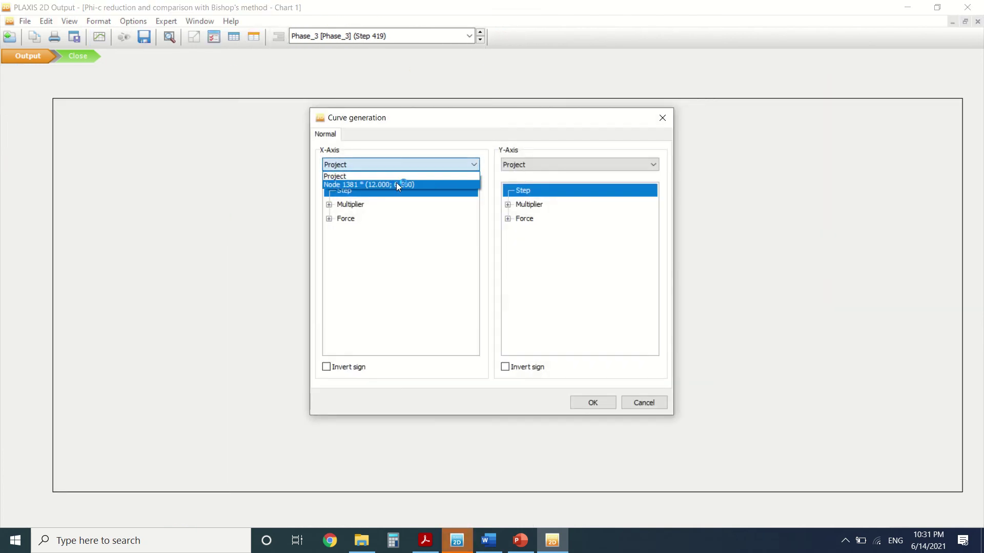
pyautogui.click(393, 186)
pyautogui.click(386, 164)
pyautogui.click(379, 182)
pyautogui.click(329, 191)
pyautogui.click(341, 204)
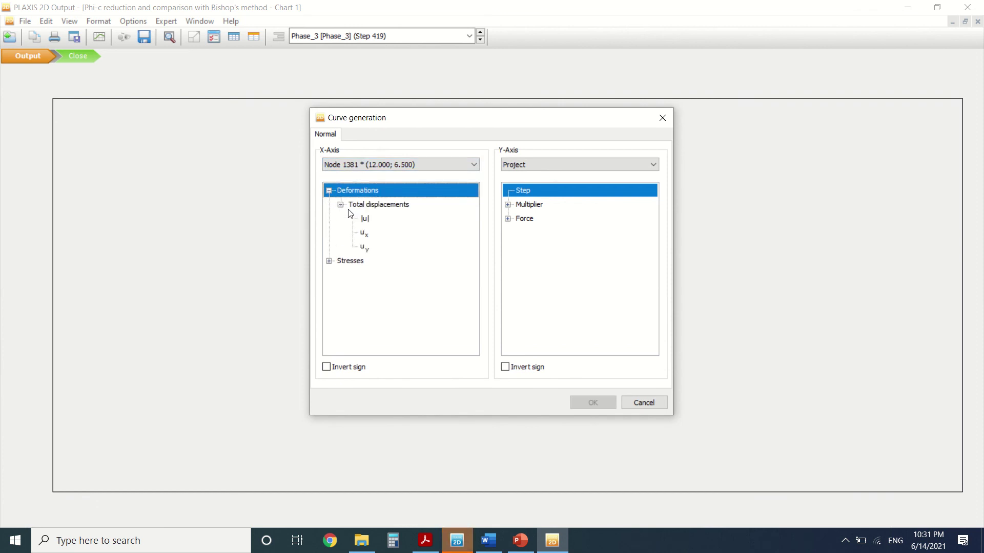
pyautogui.click(364, 219)
# Assign the project multiplier ΣMsf to the Y-axis and generate the curve
pyautogui.click(524, 163)
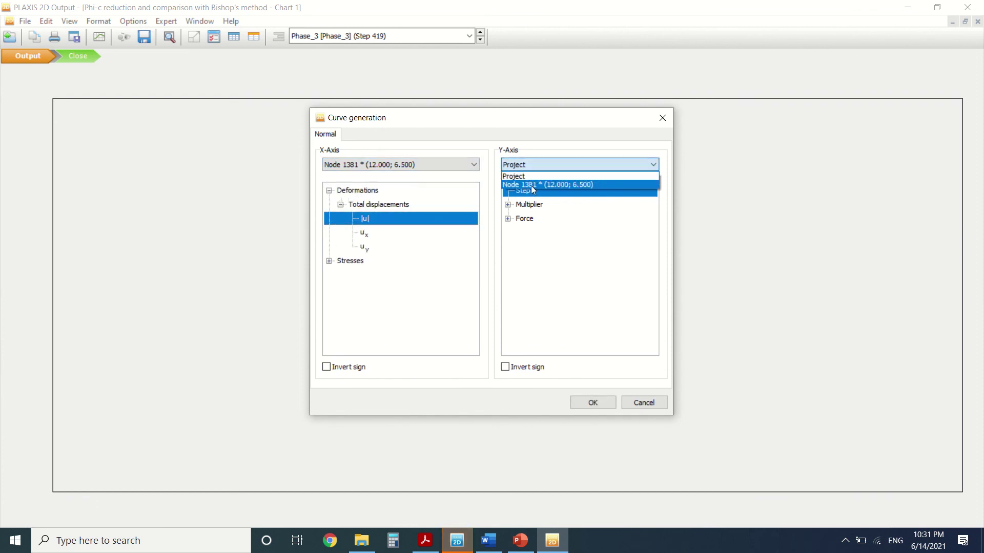
pyautogui.click(532, 185)
pyautogui.click(526, 163)
pyautogui.click(527, 177)
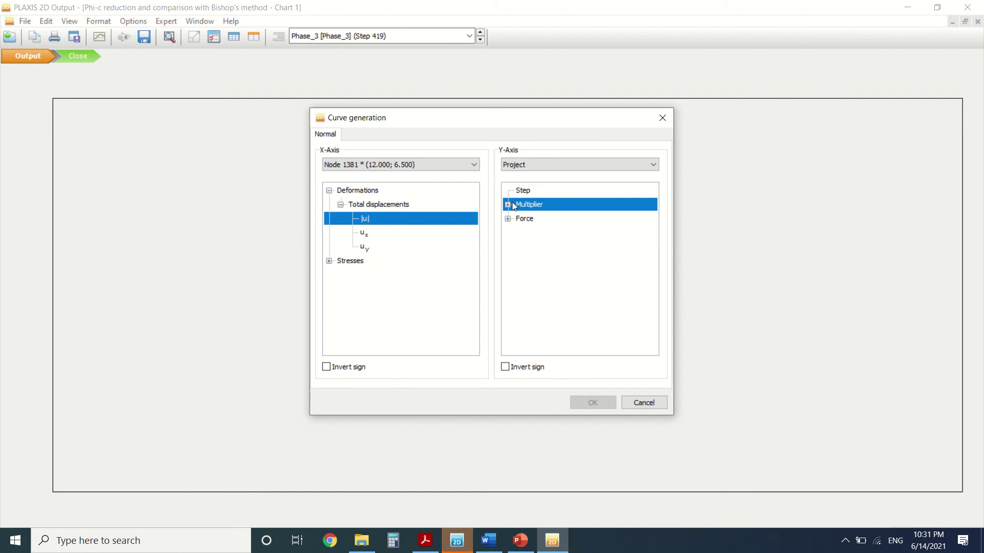
pyautogui.click(508, 205)
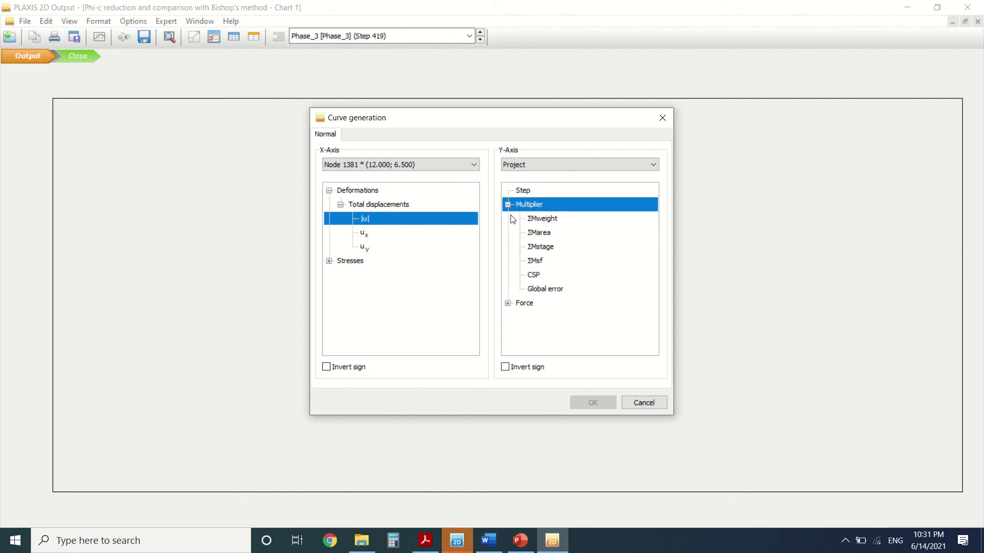
pyautogui.click(534, 262)
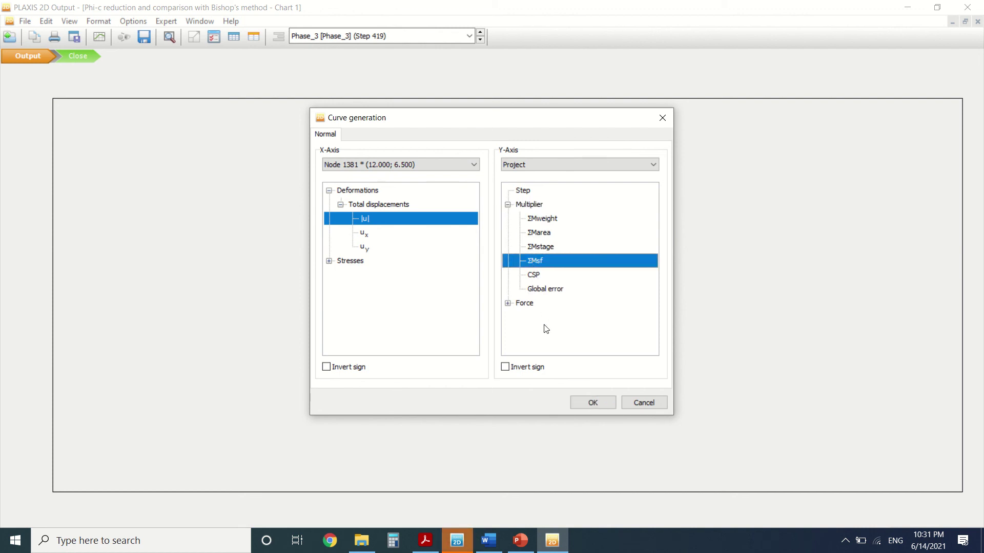
pyautogui.click(594, 402)
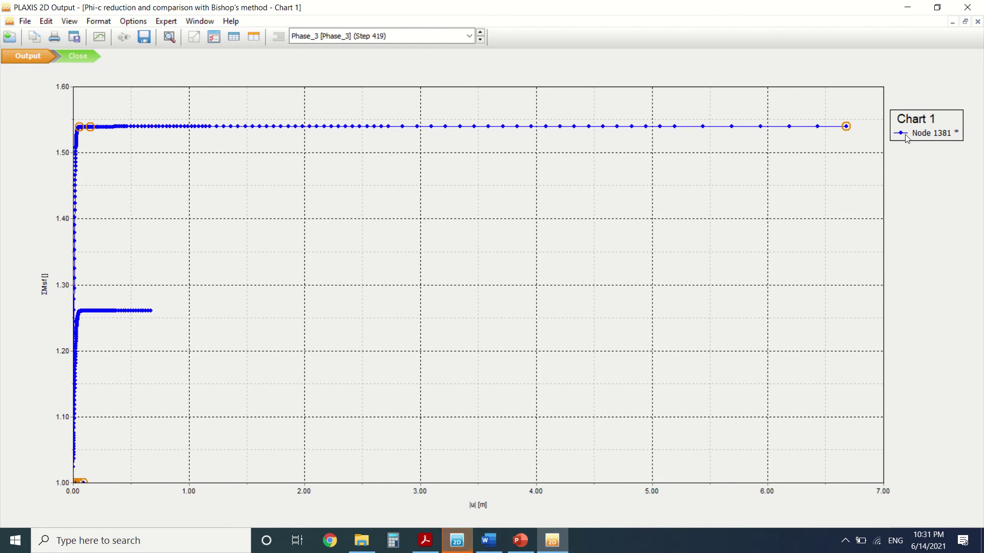
# Switch the chart's X-axis to manual scaling with a maximum of 0.15
pyautogui.doubleClick(928, 133)
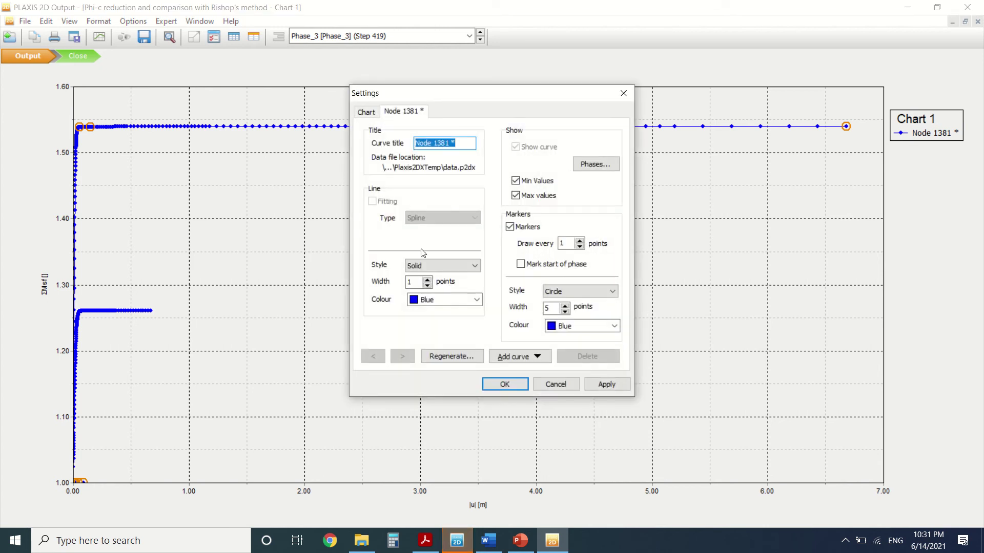
pyautogui.click(373, 113)
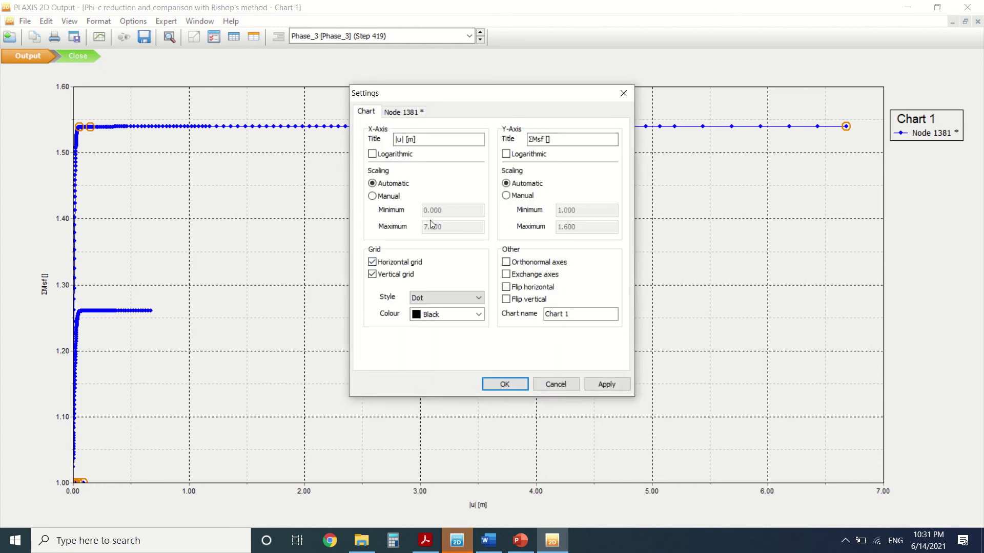
pyautogui.click(388, 196)
pyautogui.moveTo(466, 228); pyautogui.dragTo(403, 230)
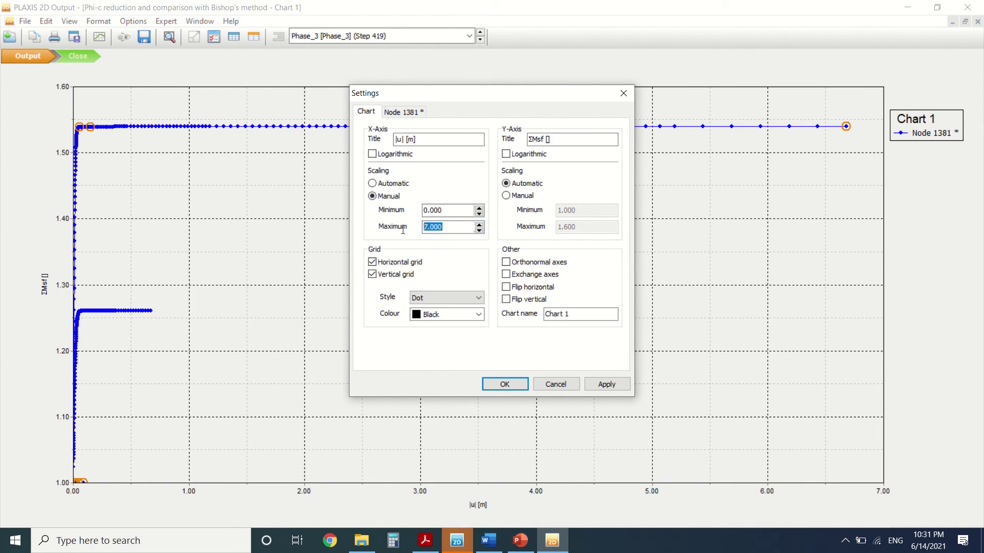
pyautogui.write('0.15')
pyautogui.click(504, 385)
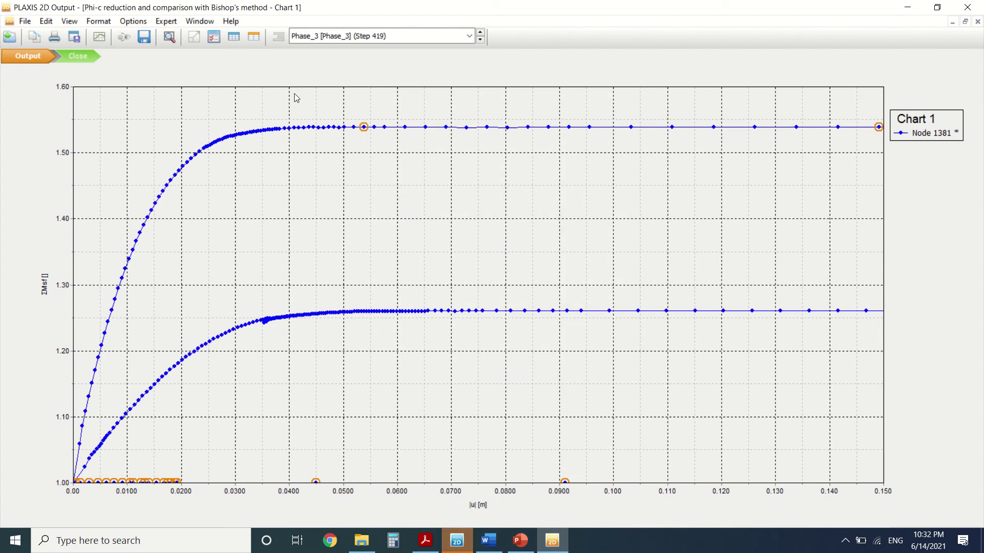
# Select Phase_2 for the chart, compare the curves with Figure 3 in Adobe Acrobat Reader, and return to PLAXIS 2D Output
pyautogui.click(359, 36)
pyautogui.click(364, 72)
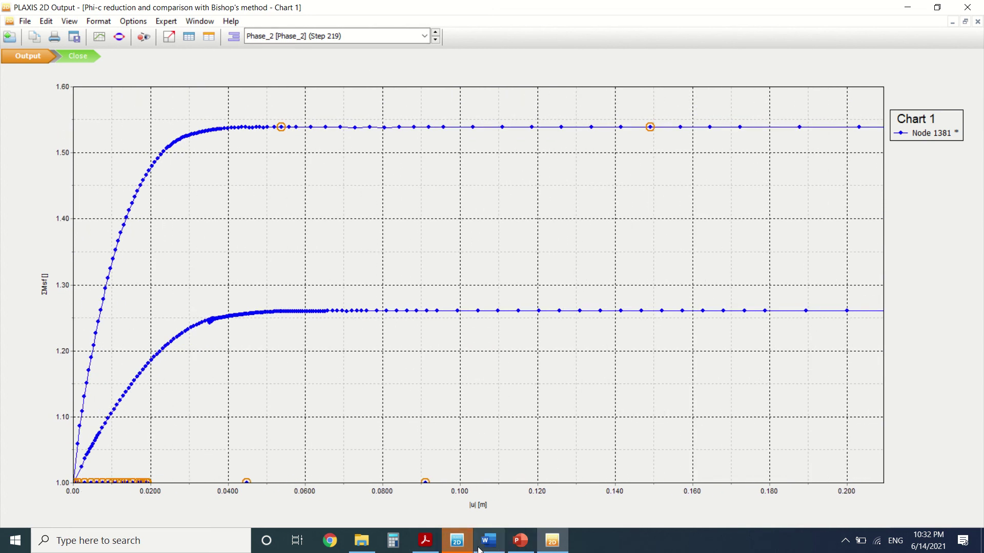
pyautogui.click(425, 540)
pyautogui.scroll(3, 382, 302)
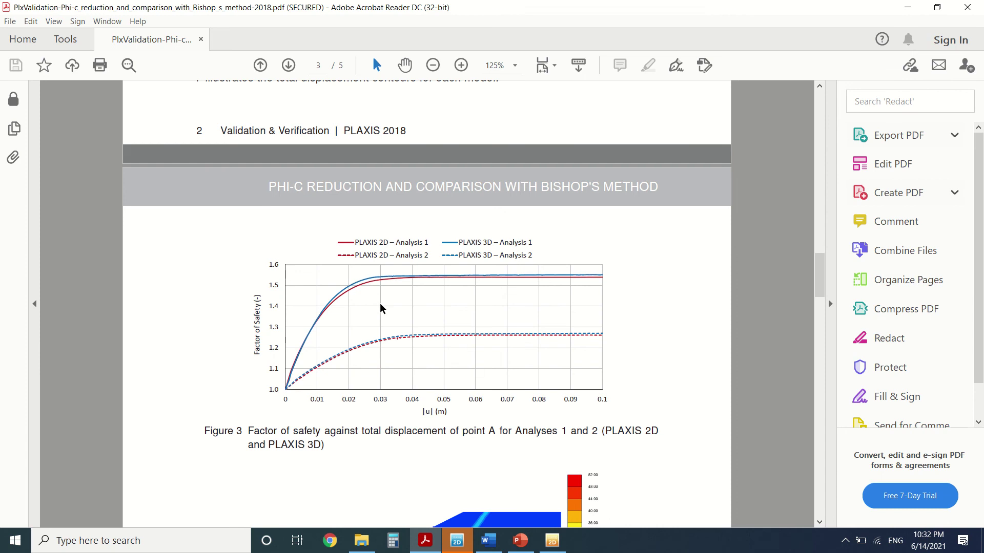
pyautogui.scroll(-2, 382, 307)
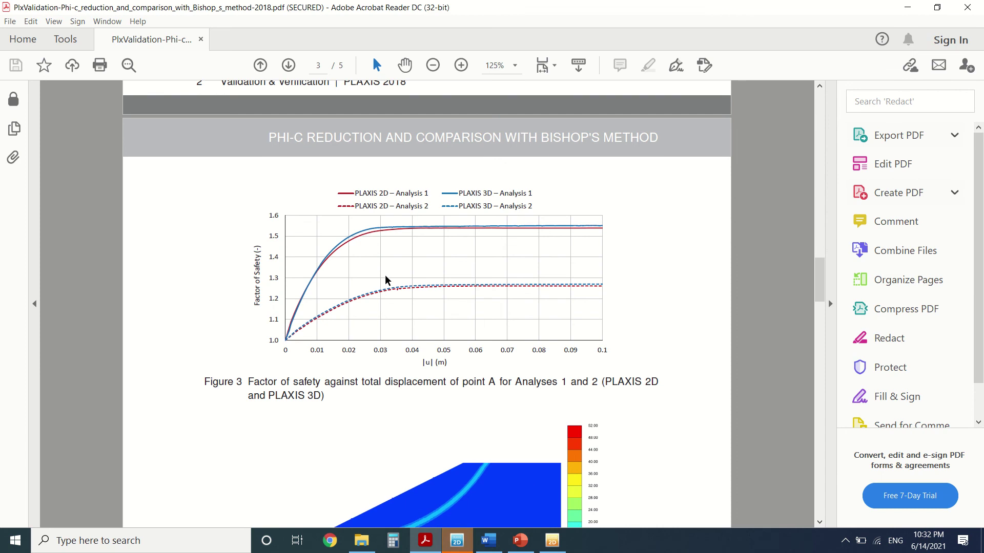
pyautogui.click(552, 543)
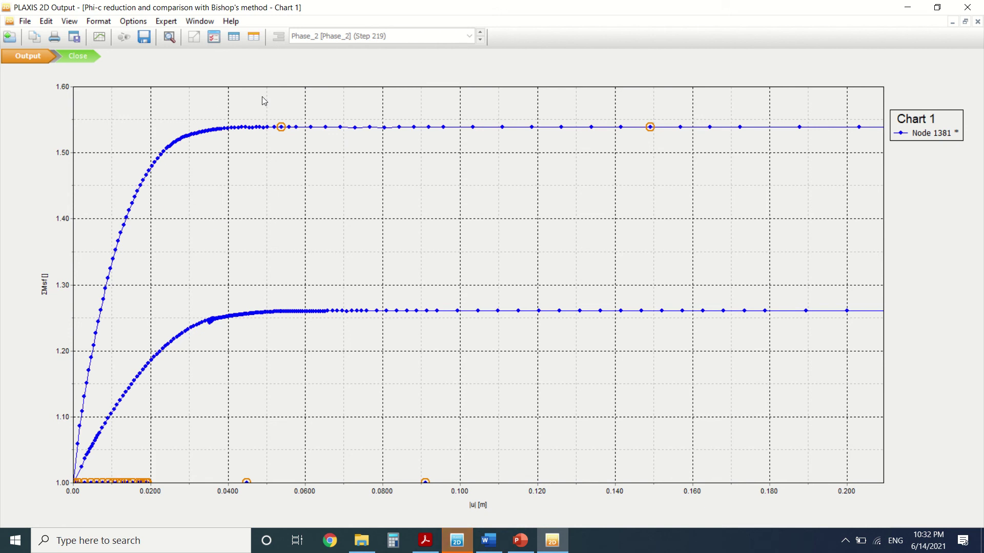
# Close the chart without saving it and open the initial phase's calculation results from PLAXIS 2D Input
pyautogui.click(74, 55)
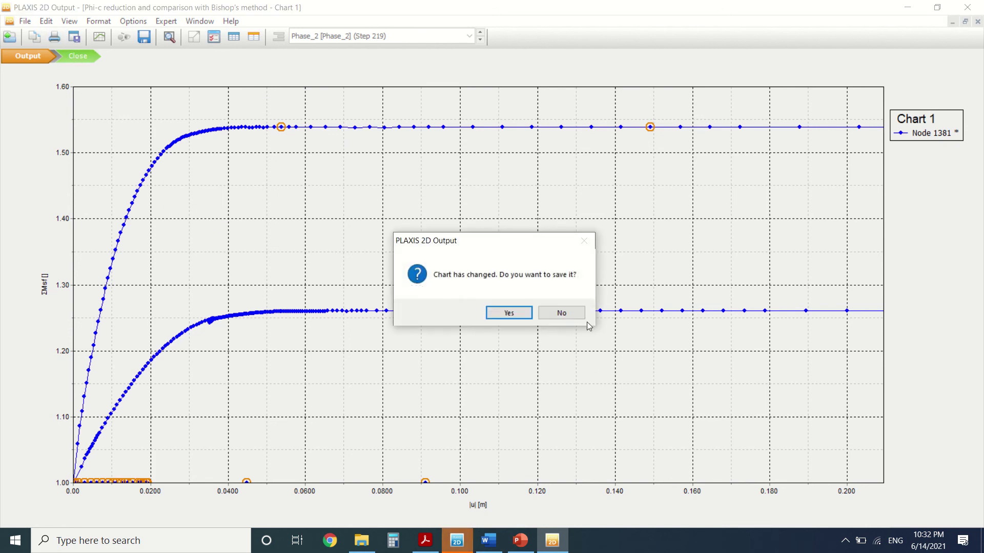
pyautogui.click(578, 314)
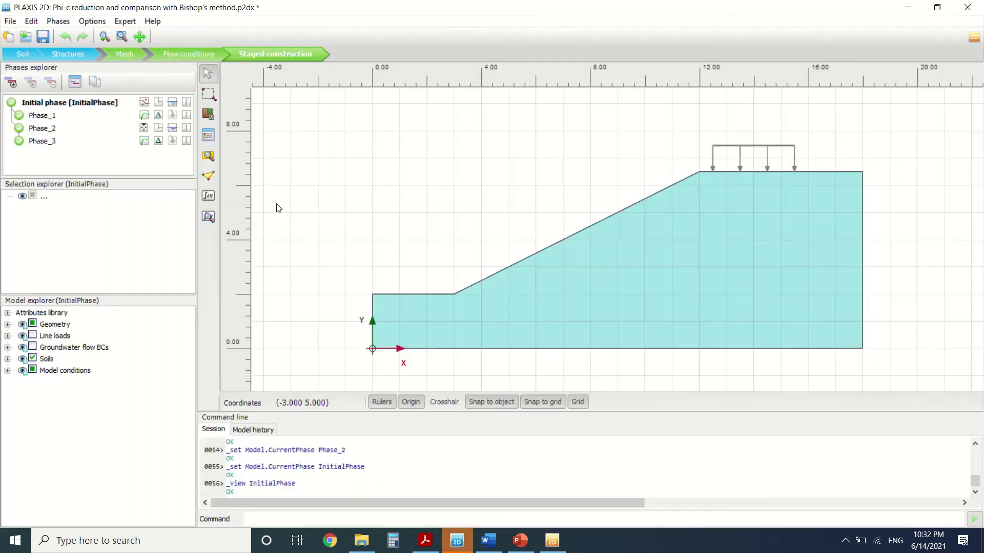
pyautogui.click(212, 220)
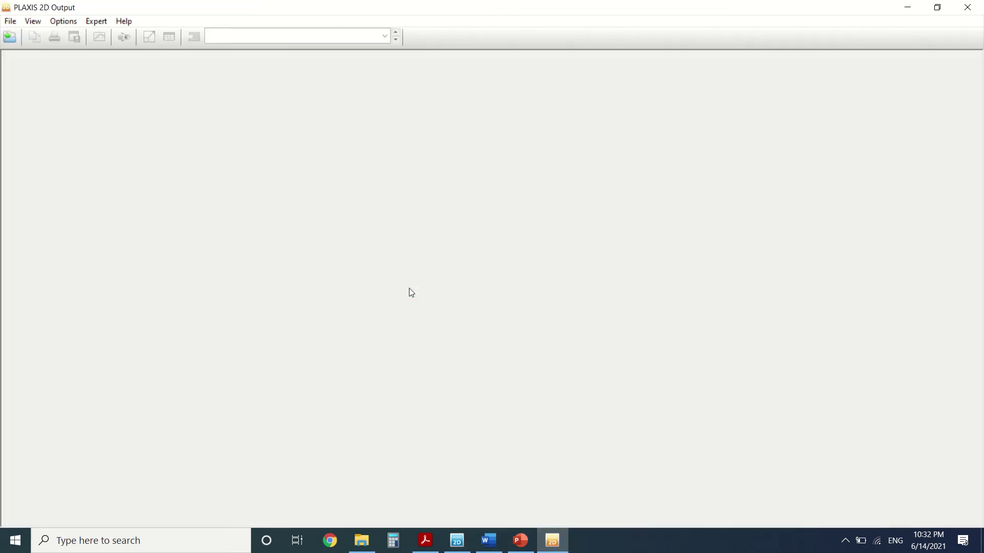
# Plot the total displacements |u| for the initial phase
pyautogui.click(208, 21)
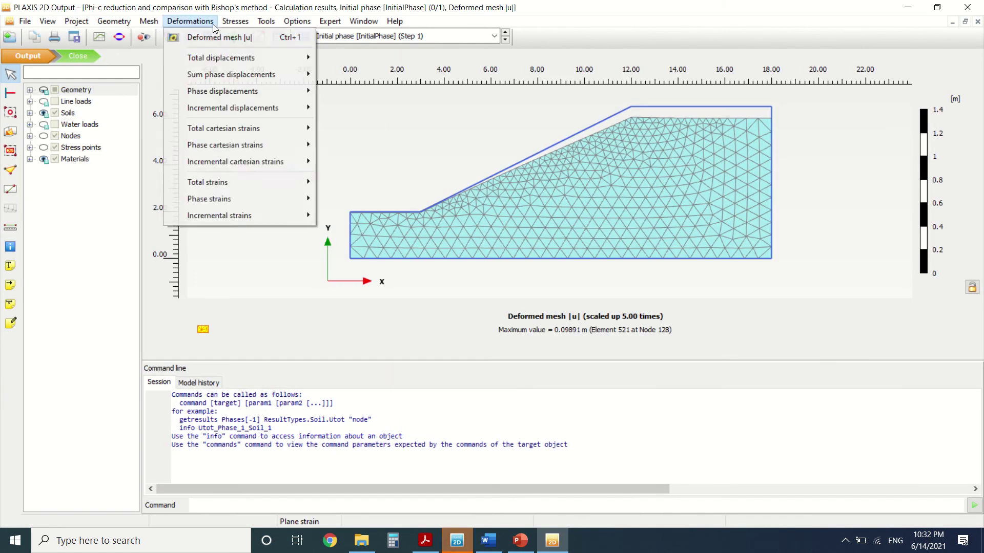
pyautogui.click(211, 45)
pyautogui.click(213, 21)
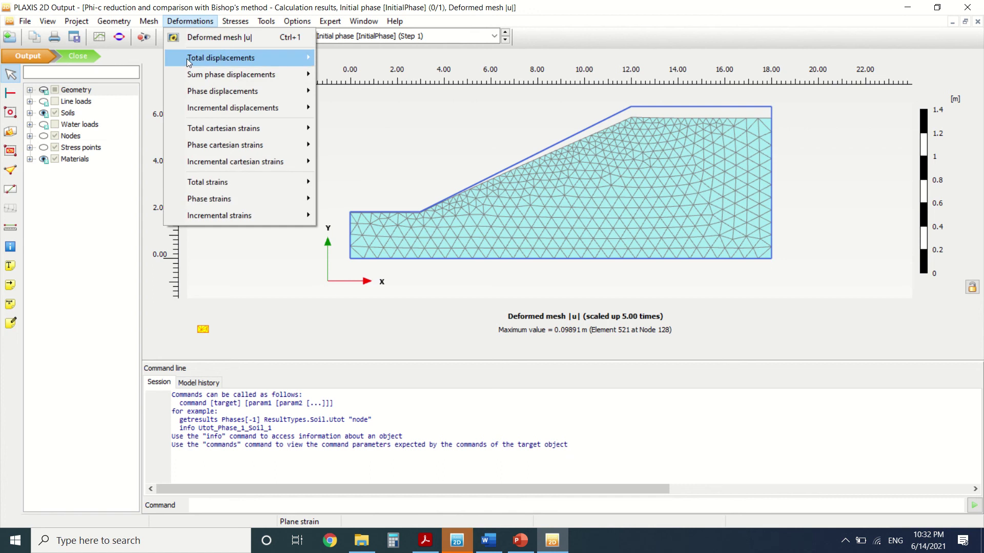
pyautogui.moveTo(187, 59)
pyautogui.click(333, 60)
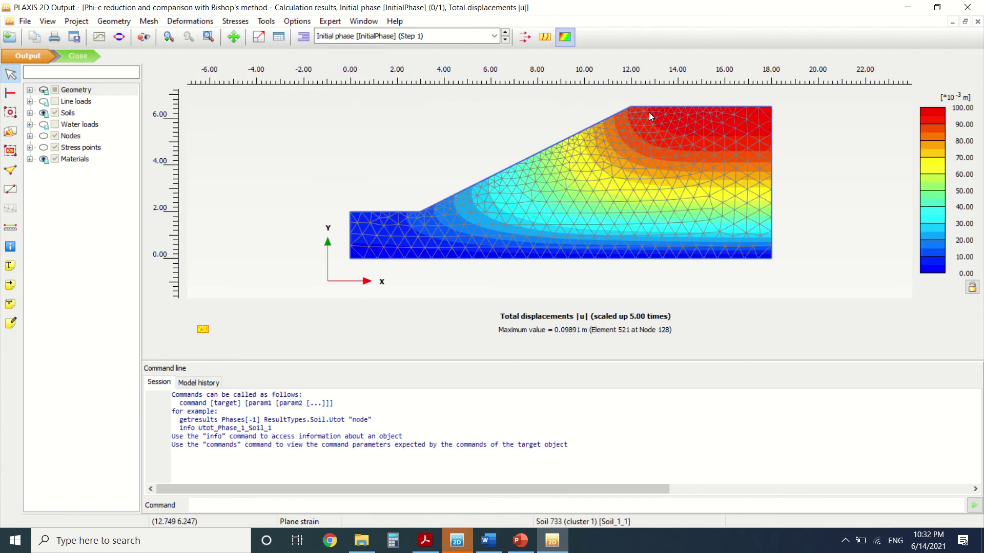
# Display the total displacements |u| for Phase_1 and examine the sliding mass
pyautogui.click(454, 37)
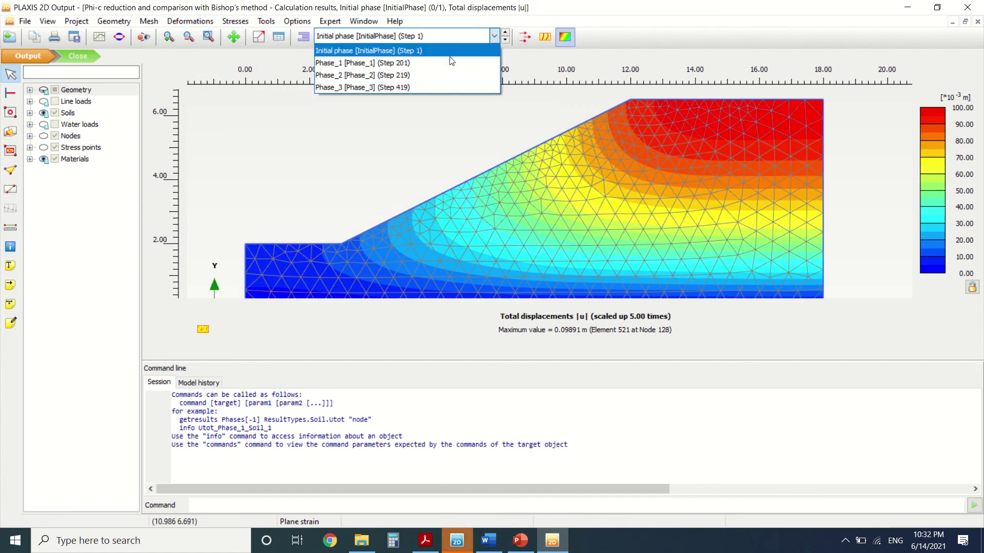
pyautogui.click(448, 60)
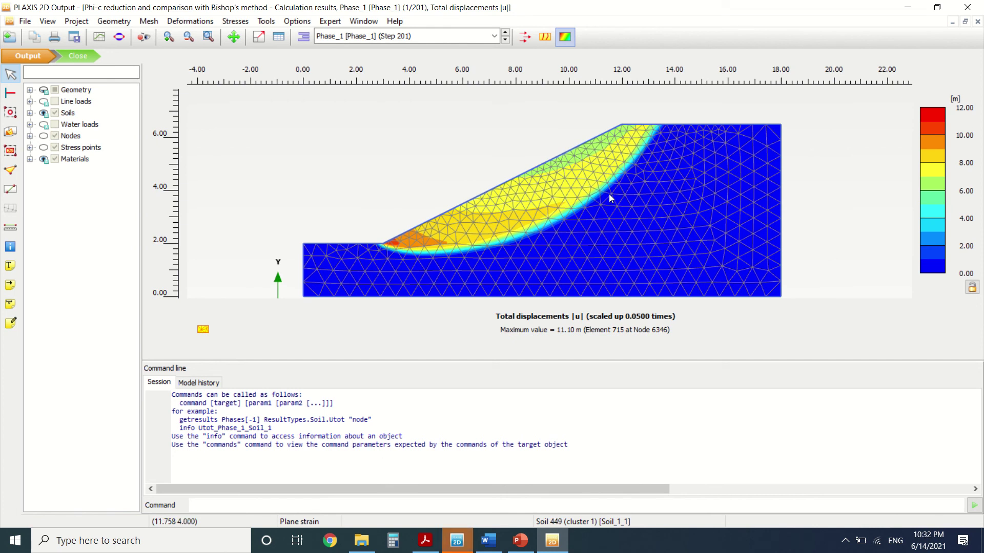
pyautogui.scroll(2, 600, 222)
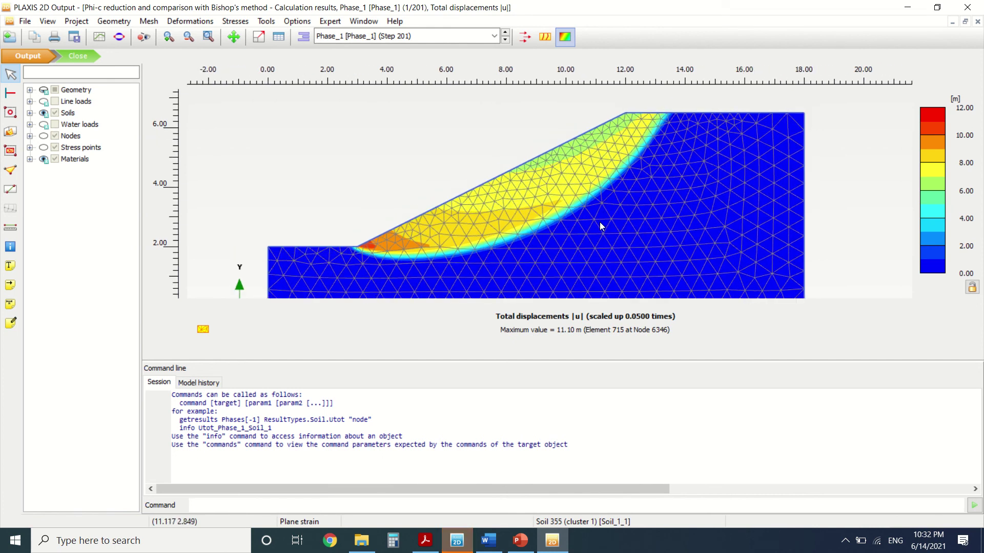
pyautogui.scroll(-2, 622, 125)
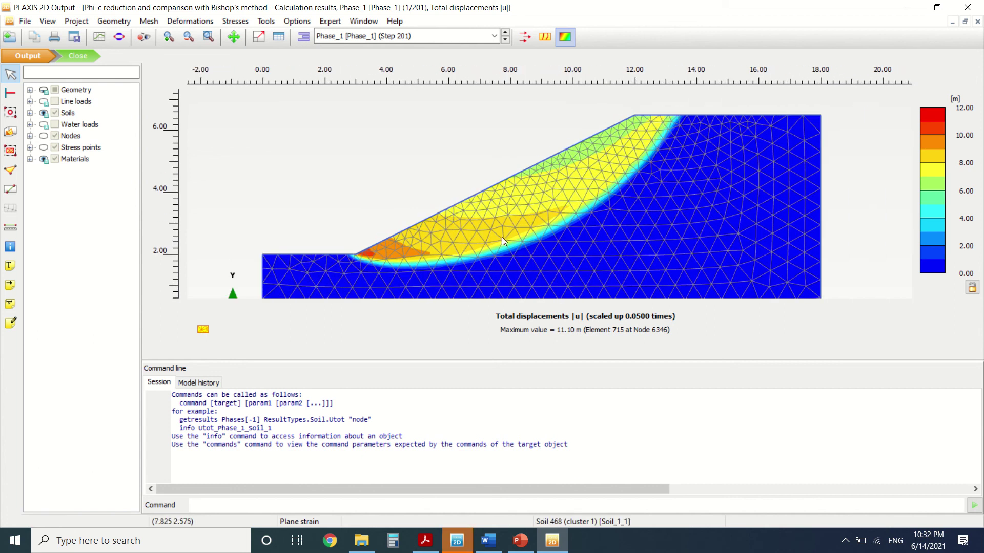
# Display the total displacements |u| for Phase_2 and examine the zone beneath the line load
pyautogui.click(381, 41)
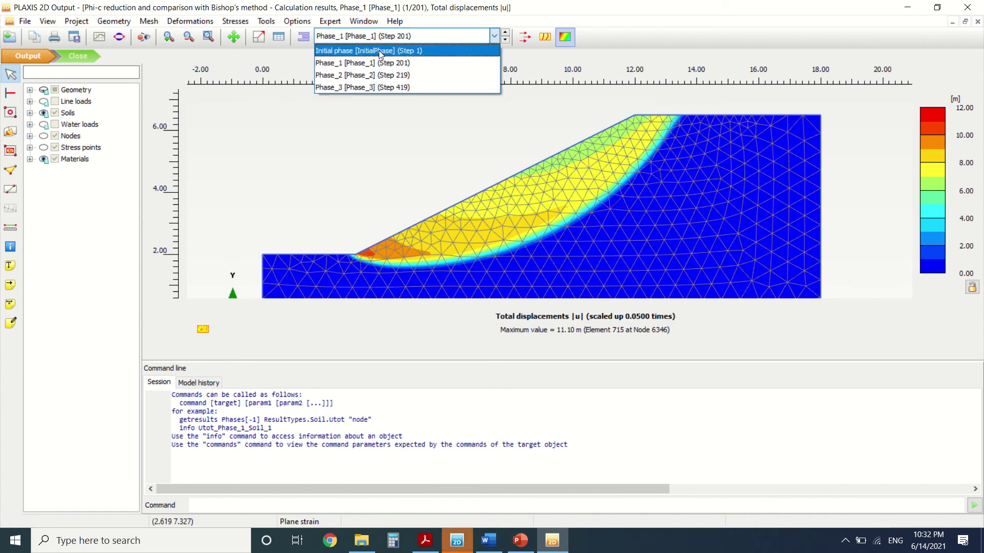
pyautogui.click(392, 87)
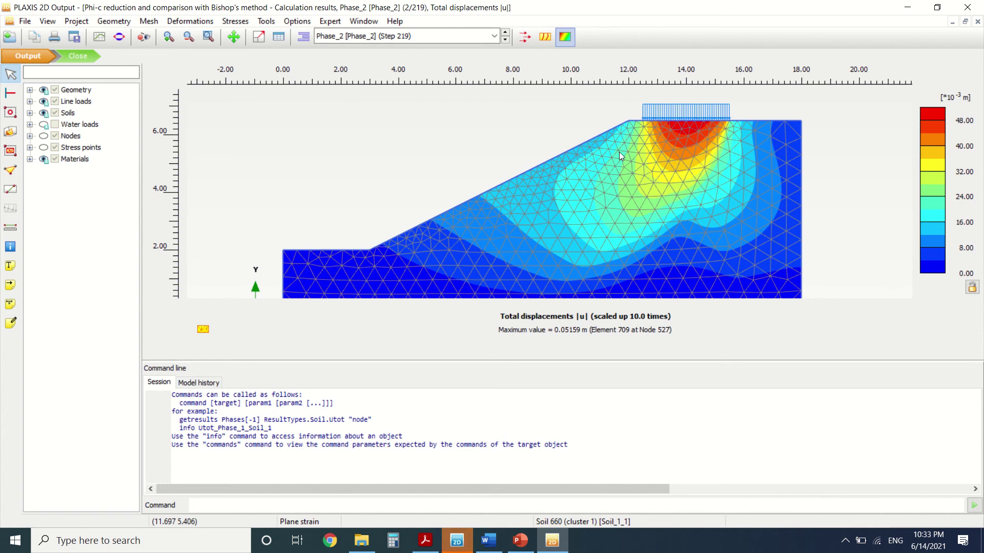
pyautogui.scroll(-1, 635, 156)
pyautogui.scroll(1, 641, 137)
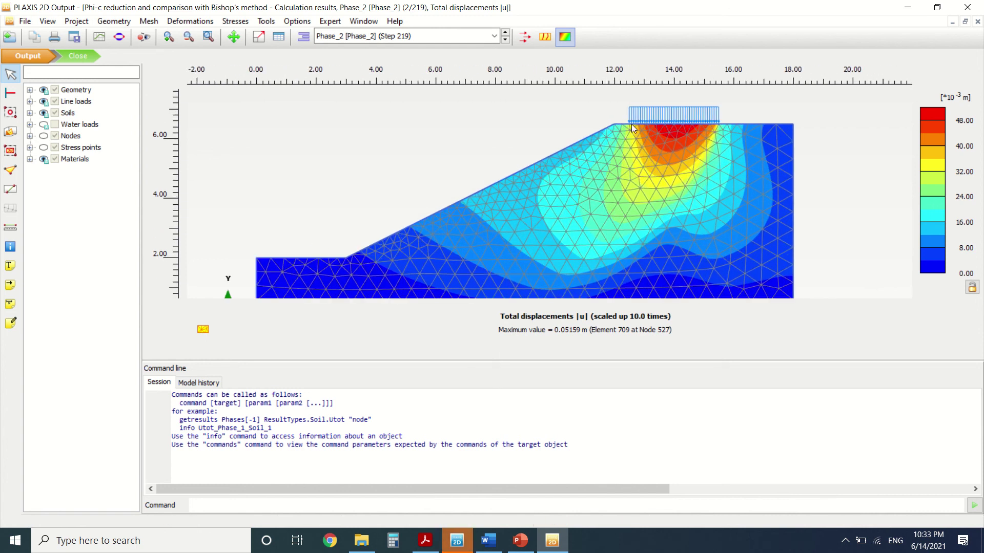
# Display the total displacements |u| for Phase_3 and enlarge the plot area by collapsing the command line
pyautogui.click(404, 40)
pyautogui.click(403, 85)
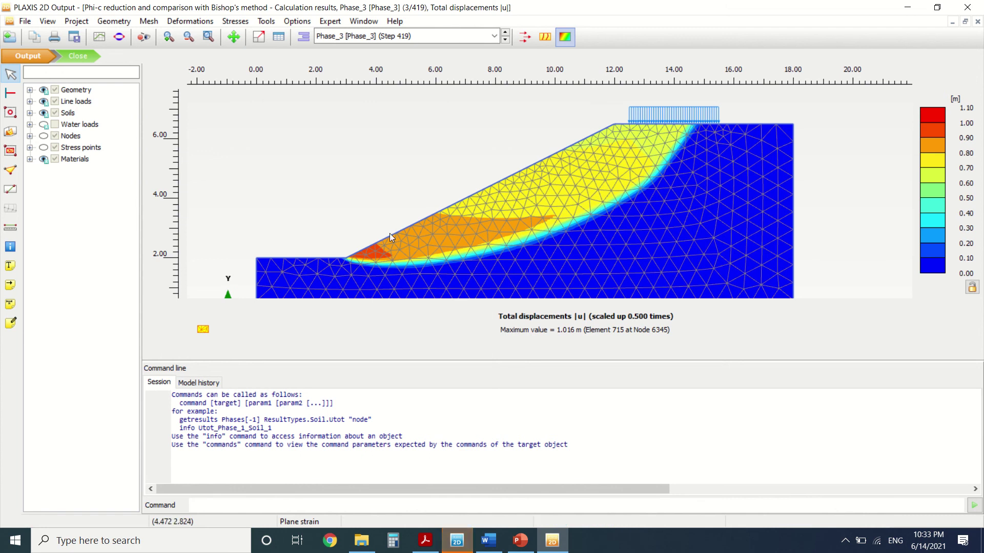
pyautogui.scroll(-1, 579, 209)
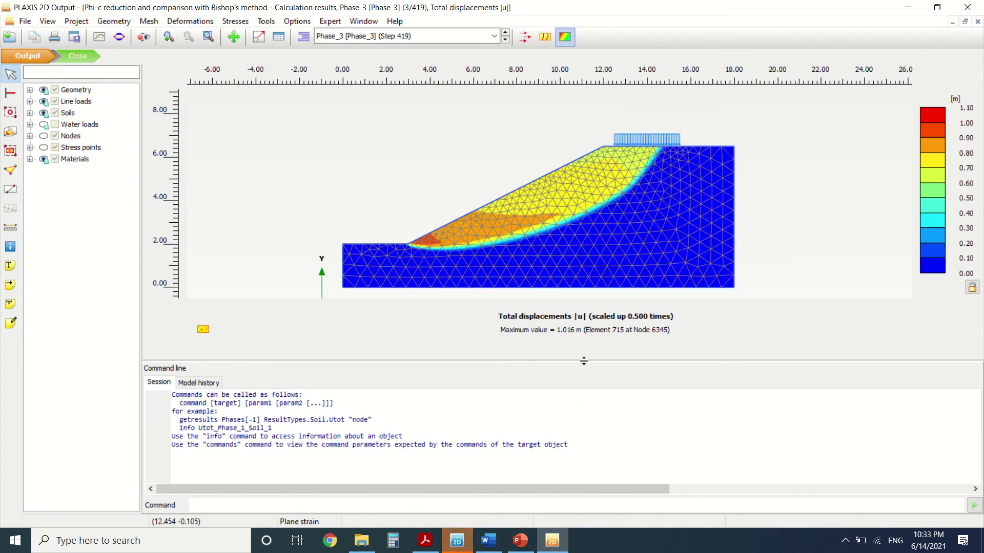
pyautogui.moveTo(583, 361); pyautogui.dragTo(583, 513)
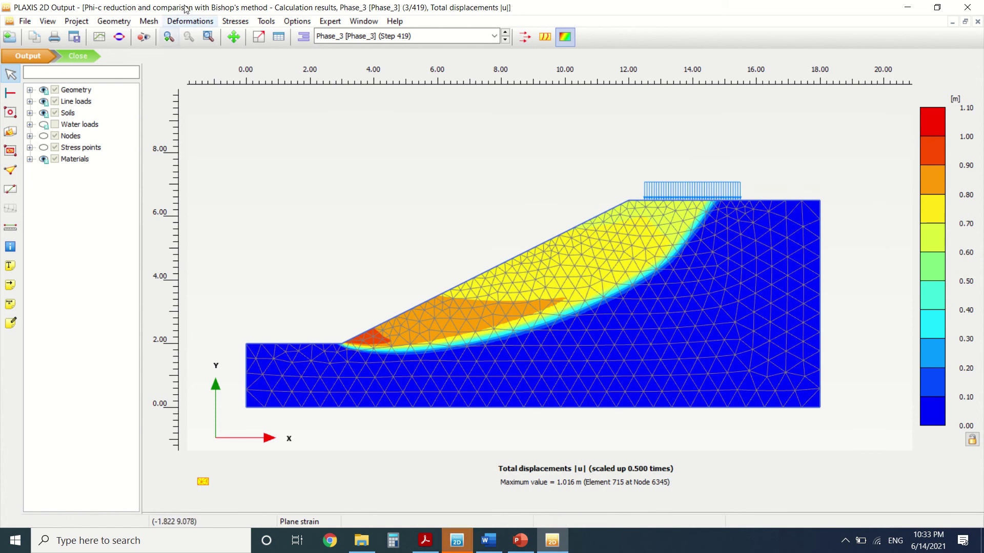
# Plot the total principal strain directions for Phase_3
pyautogui.click(217, 21)
pyautogui.moveTo(189, 21)
pyautogui.moveTo(235, 182)
pyautogui.click(325, 182)
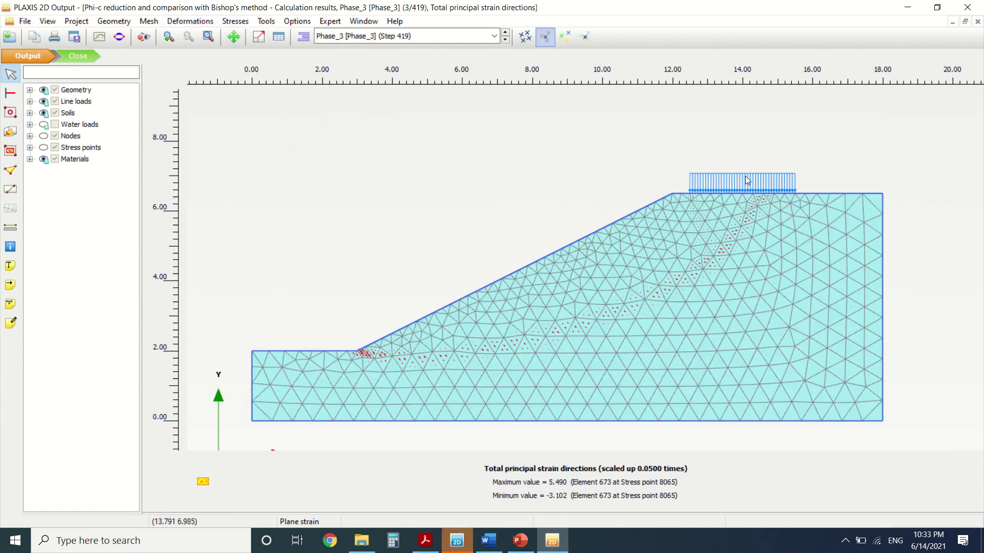
# Plot the phase deviatoric strain Pγs for Phase_3
pyautogui.click(199, 25)
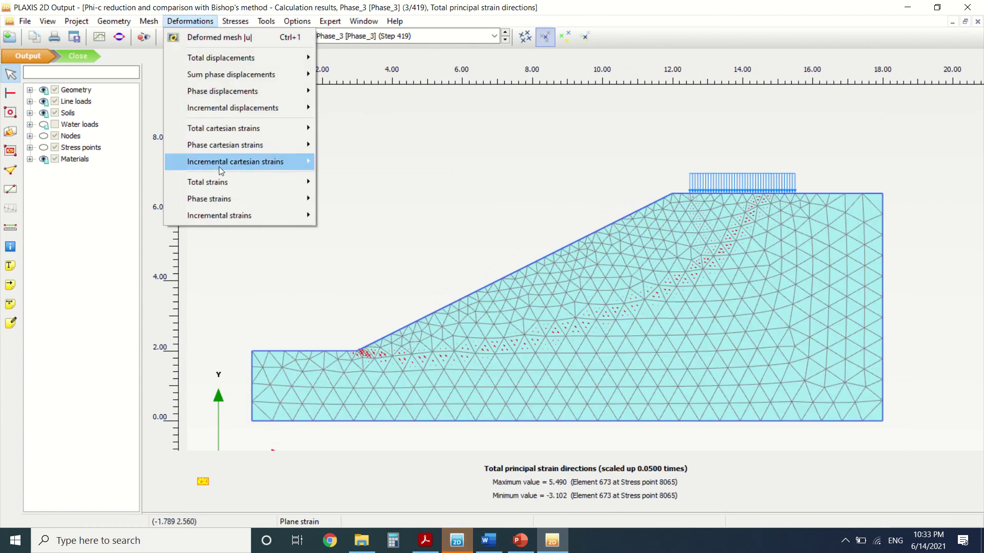
pyautogui.moveTo(236, 194)
pyautogui.click(337, 214)
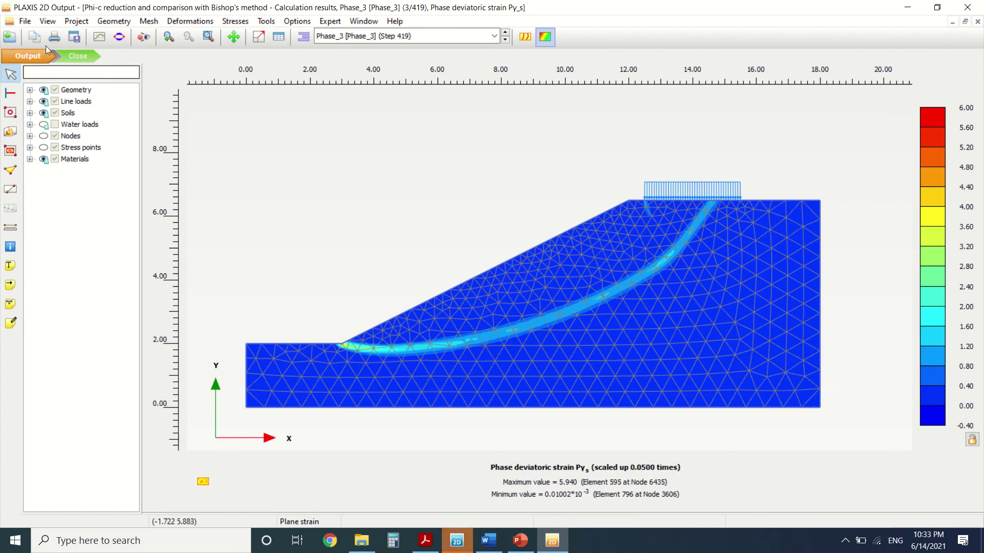
# Close the Phase_3 results and inspect the load creation options in the model's Structures mode
pyautogui.click(76, 53)
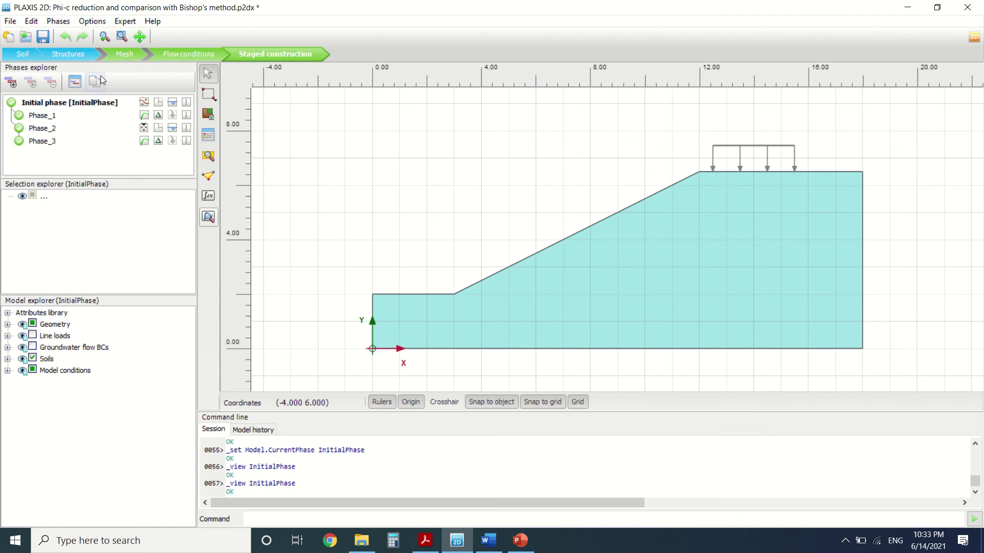
pyautogui.click(82, 54)
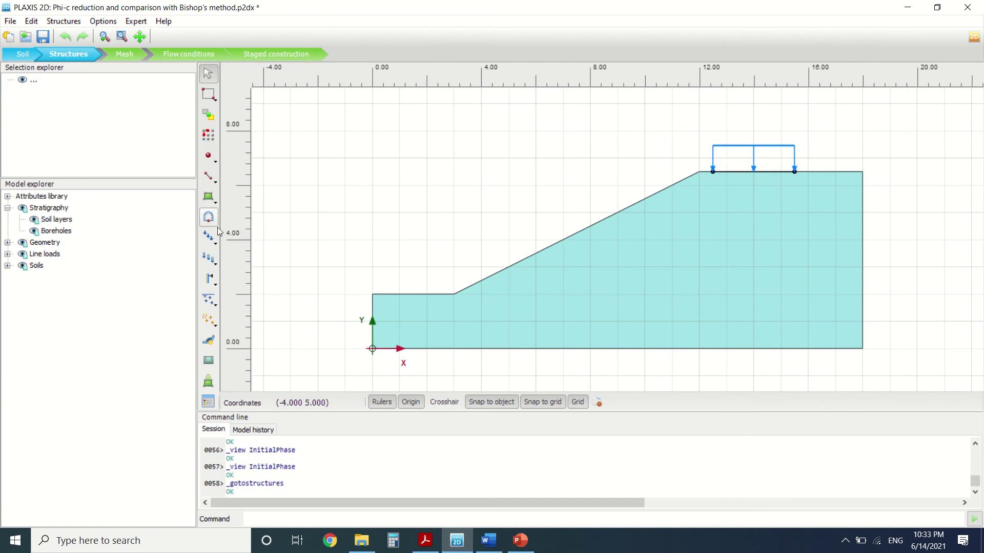
pyautogui.click(214, 242)
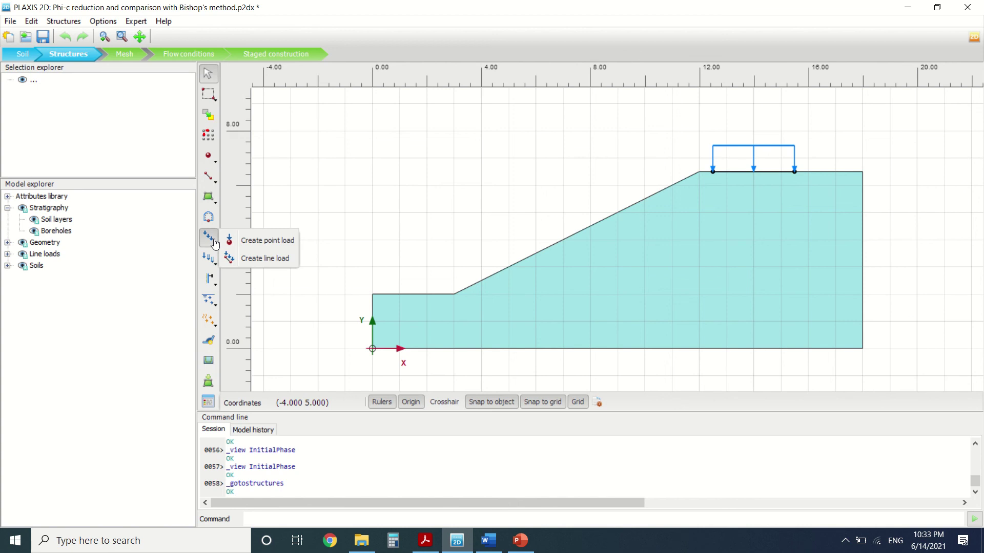
pyautogui.click(379, 177)
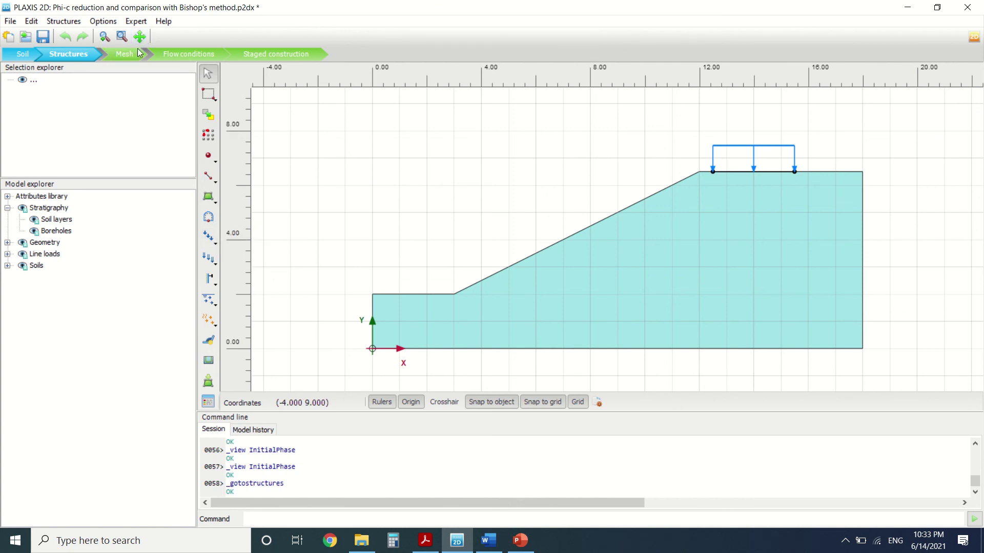
# Return to staged construction and review the calculation type, starting phase and control parameters of the initial phase and Phases 1 to 3
pyautogui.click(261, 55)
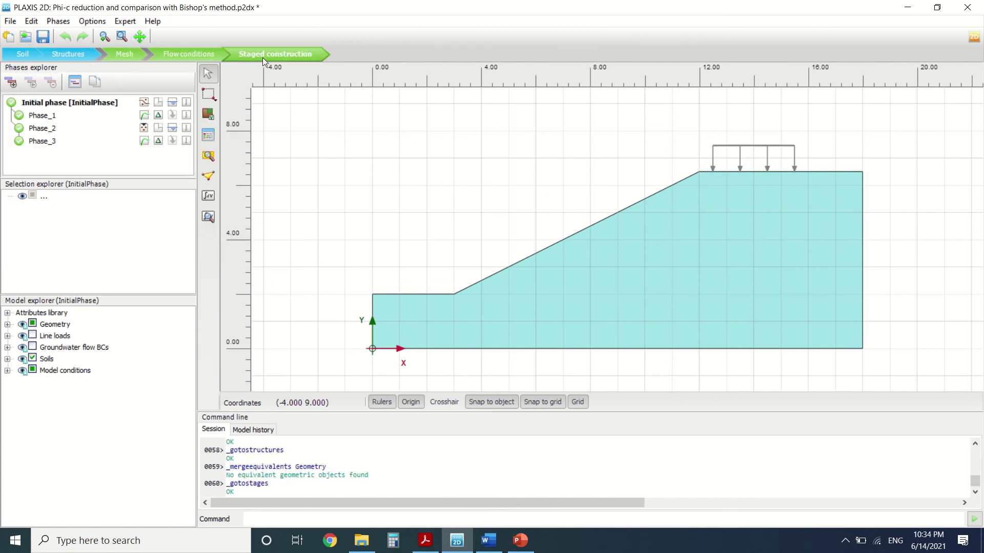
pyautogui.doubleClick(69, 114)
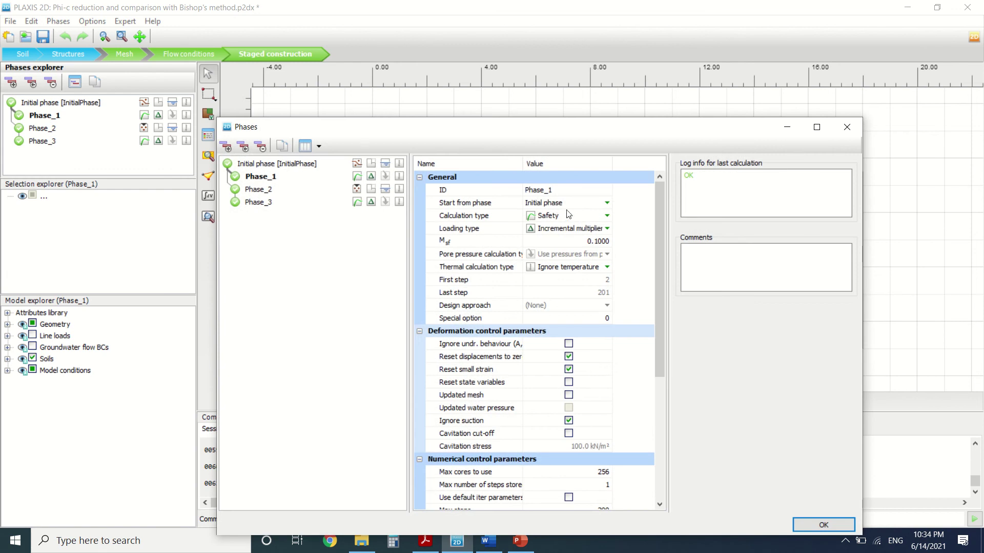
pyautogui.click(284, 164)
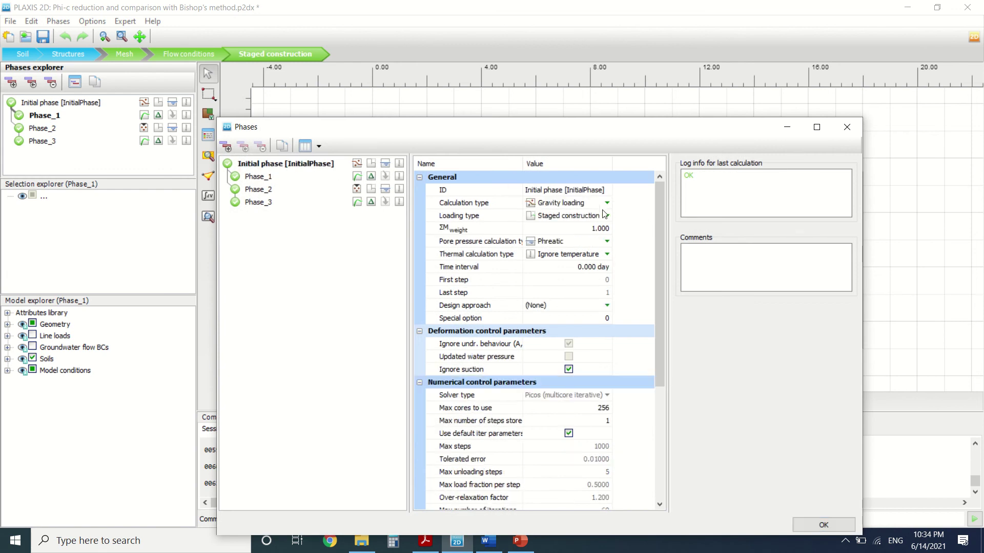
pyautogui.click(259, 179)
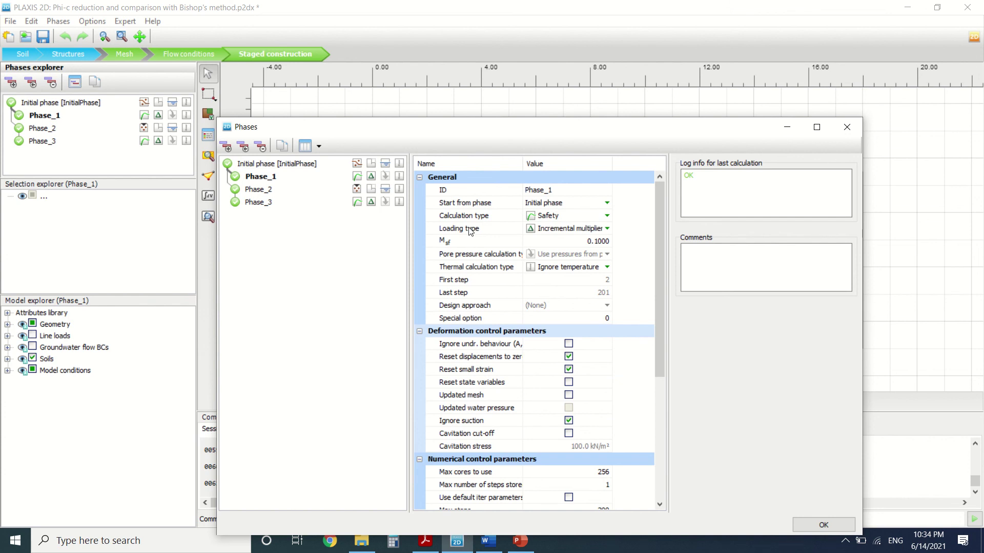
pyautogui.click(259, 190)
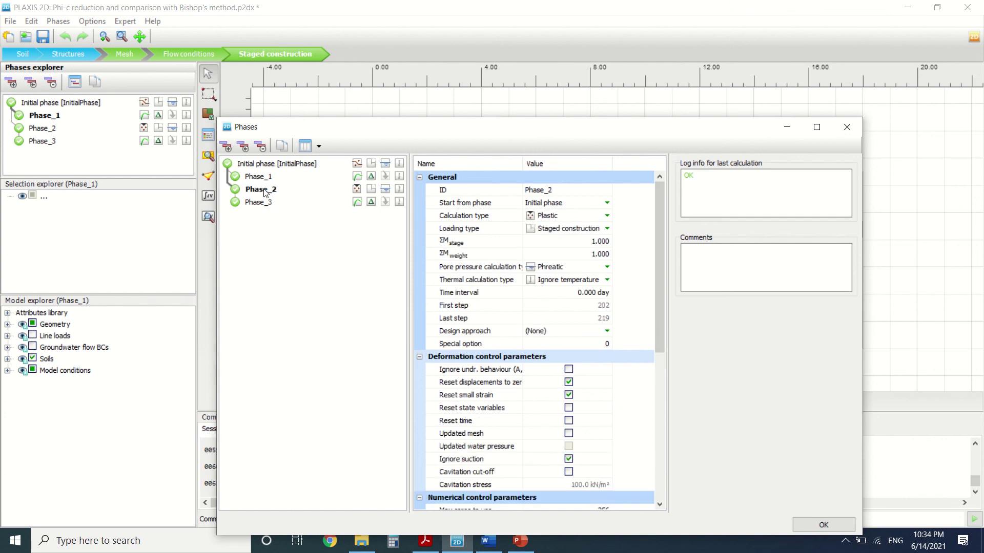
pyautogui.click(275, 202)
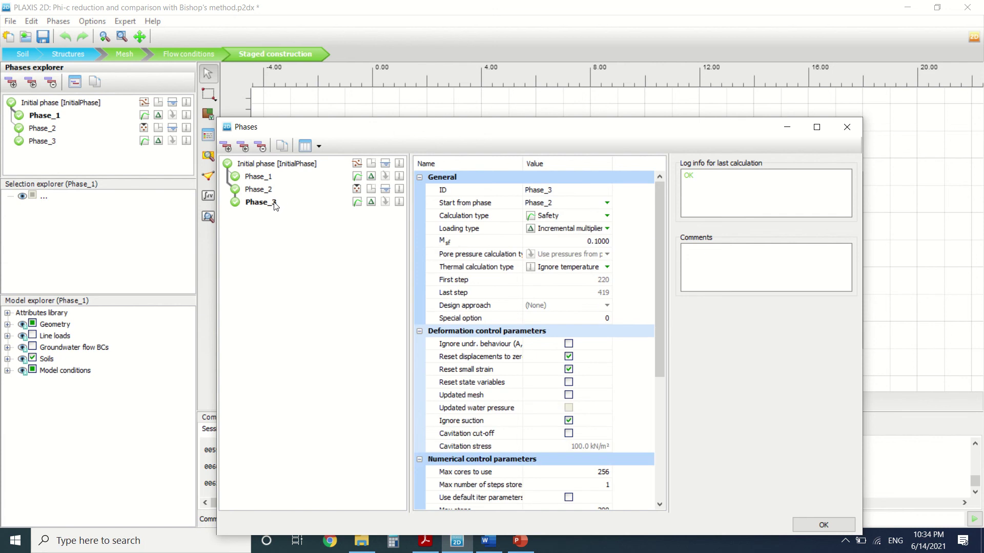
pyautogui.scroll(-4, 659, 330)
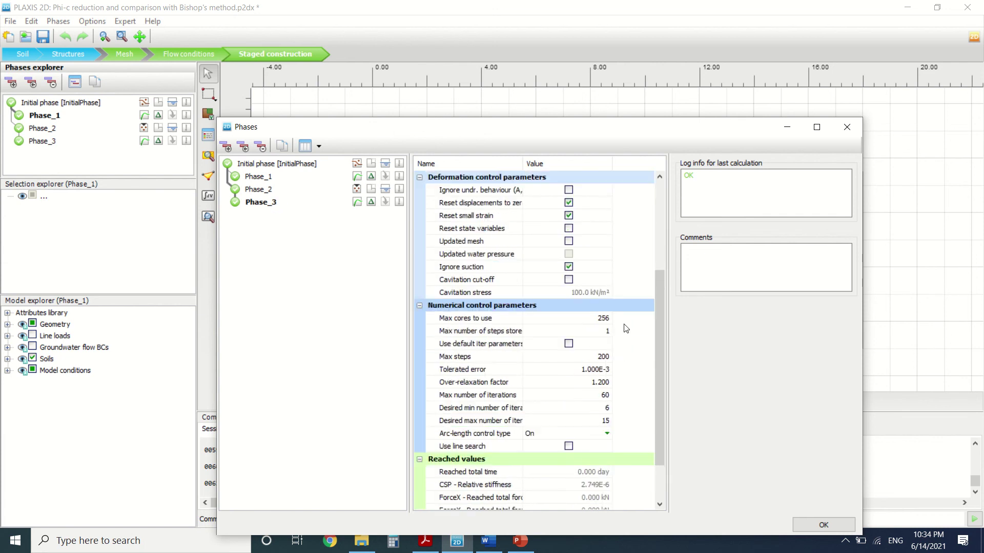
pyautogui.scroll(4, 593, 390)
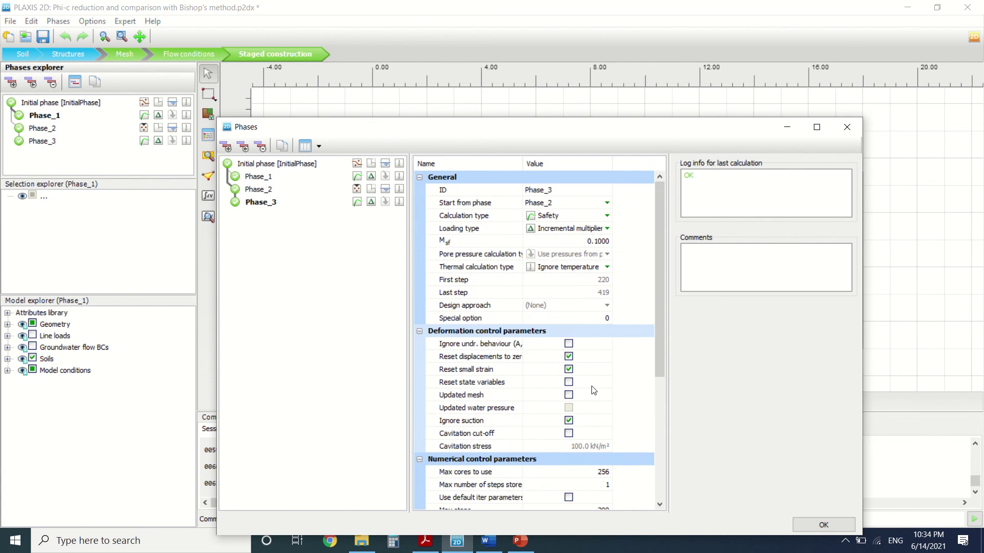
pyautogui.click(850, 133)
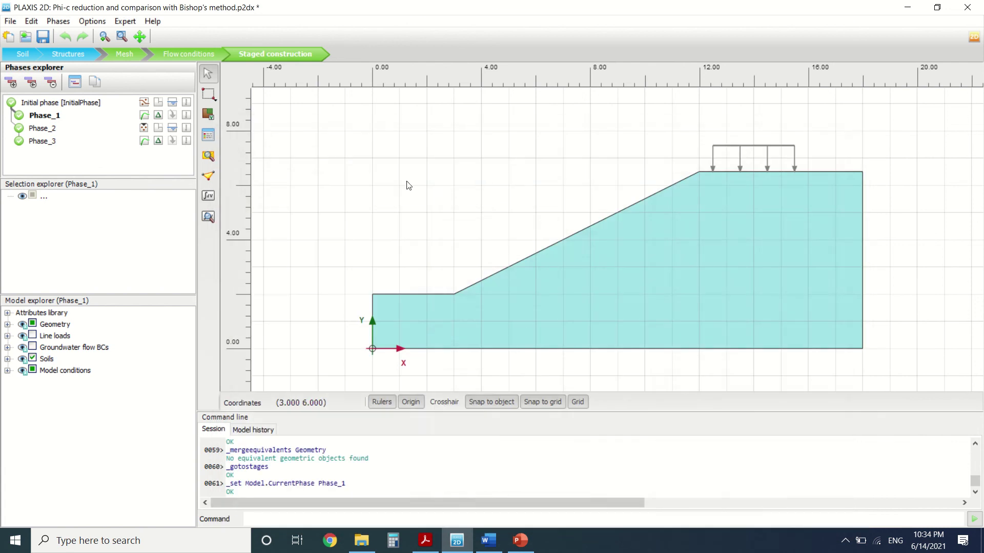
# Open the calculation results for Phase_1 and plot its total displacements |u|
pyautogui.click(207, 224)
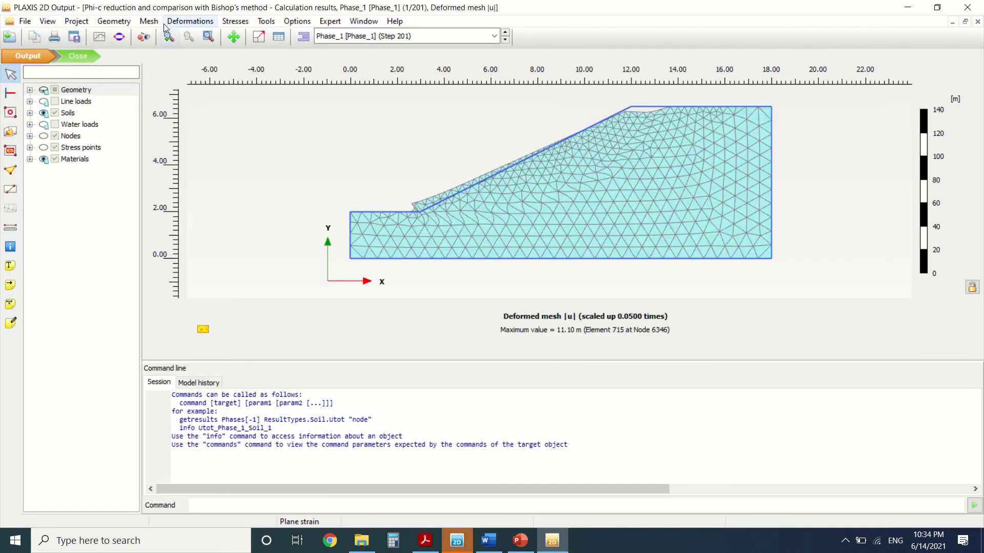
pyautogui.click(190, 21)
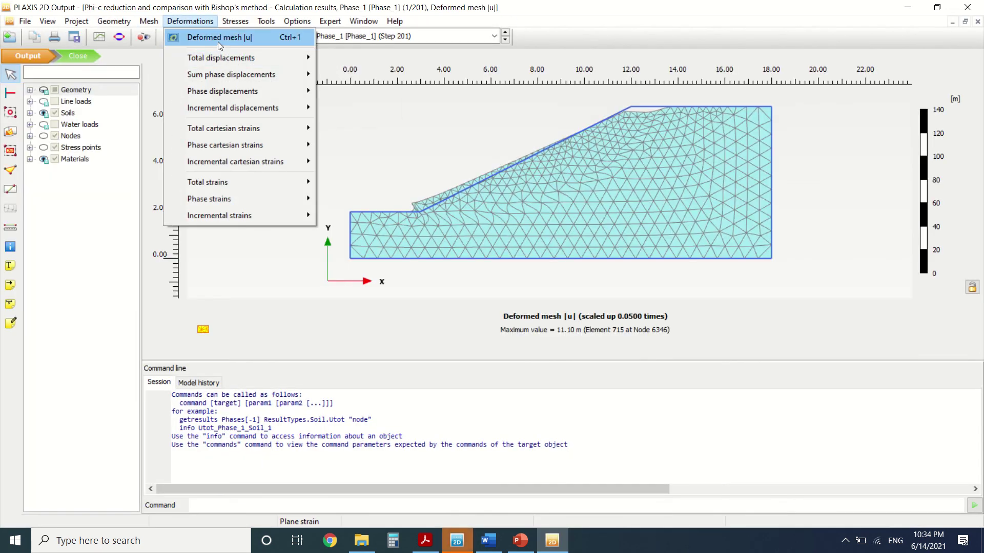
pyautogui.click(217, 41)
pyautogui.click(198, 24)
pyautogui.moveTo(210, 57)
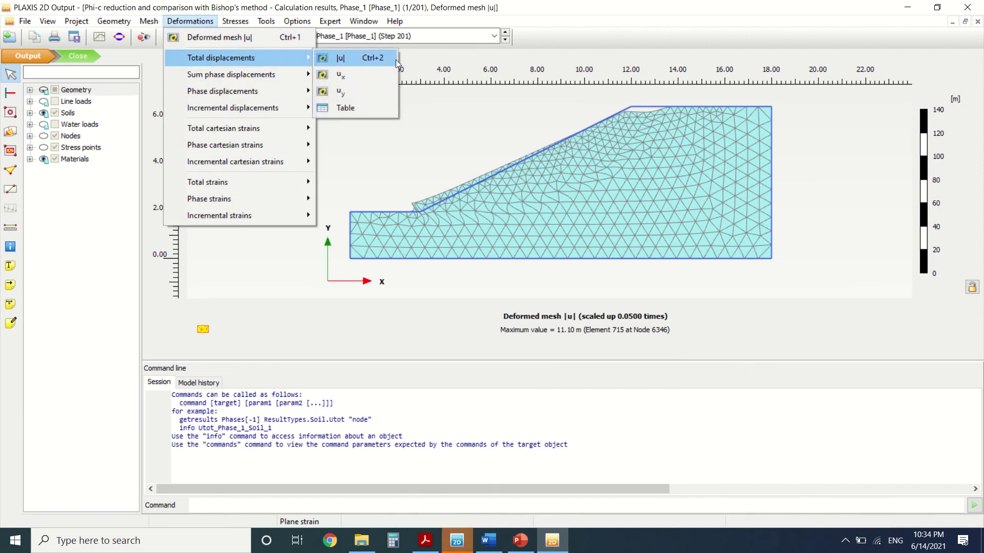
pyautogui.click(396, 60)
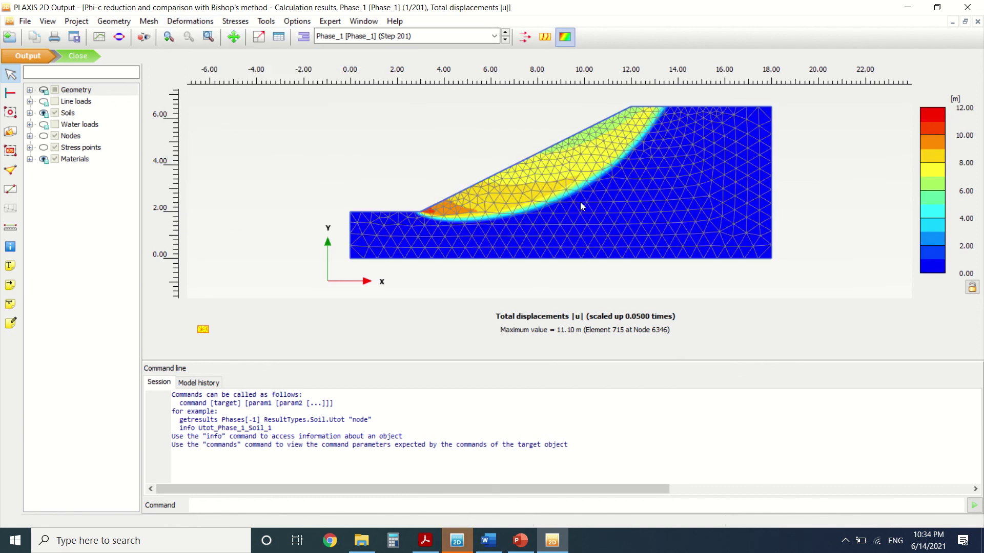
# Enlarge the plot area by collapsing the command line and switch the total displacements plot to Phase_3
pyautogui.scroll(1, 594, 218)
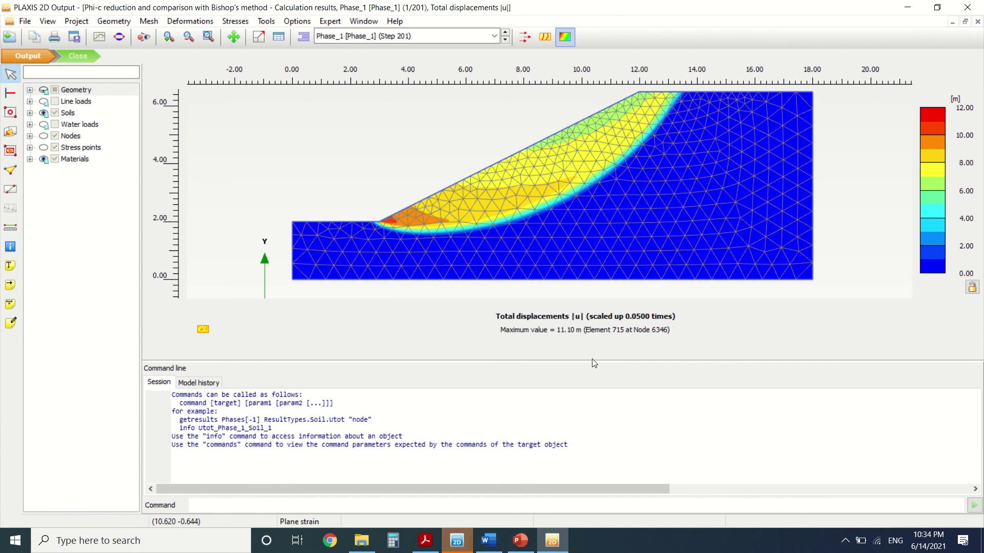
pyautogui.moveTo(593, 361); pyautogui.dragTo(577, 513)
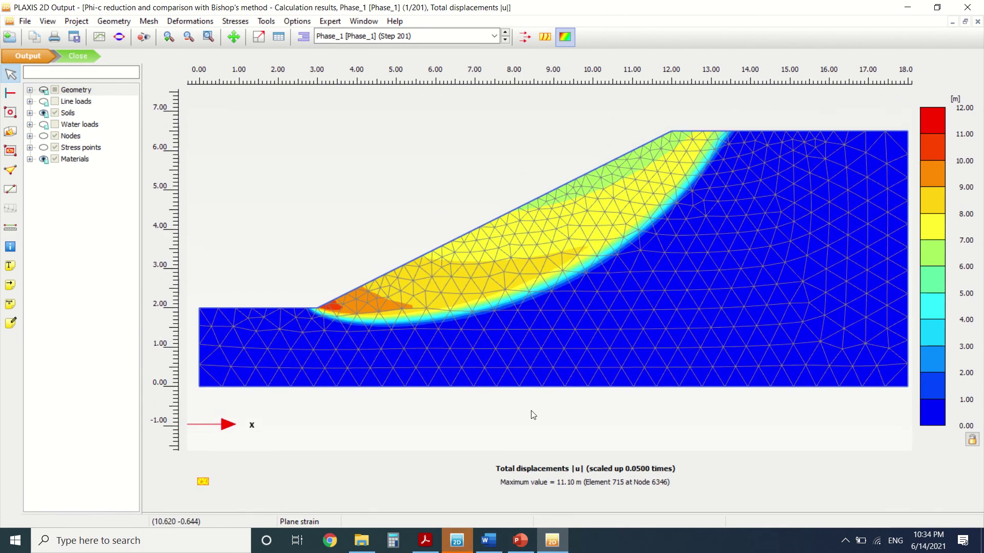
pyautogui.scroll(-1, 529, 413)
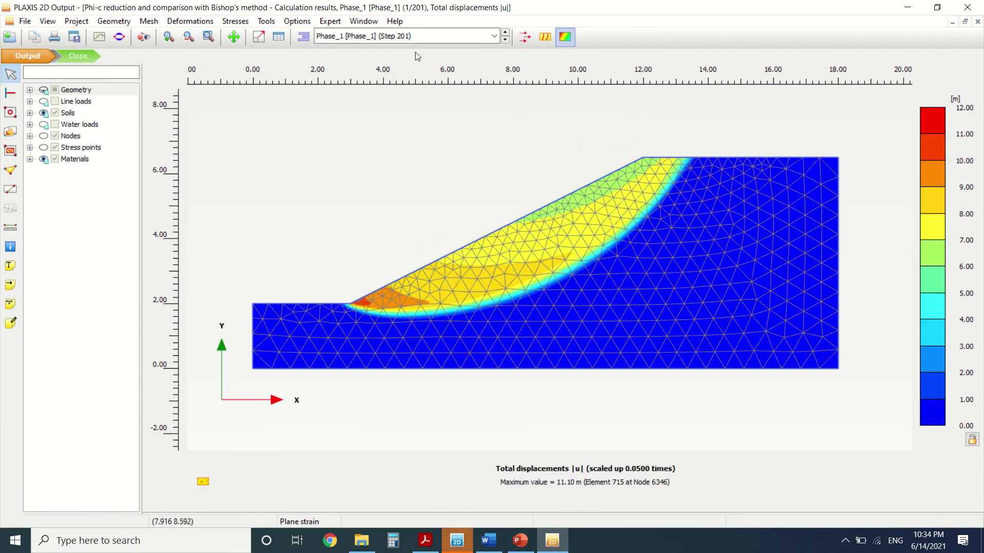
pyautogui.click(432, 36)
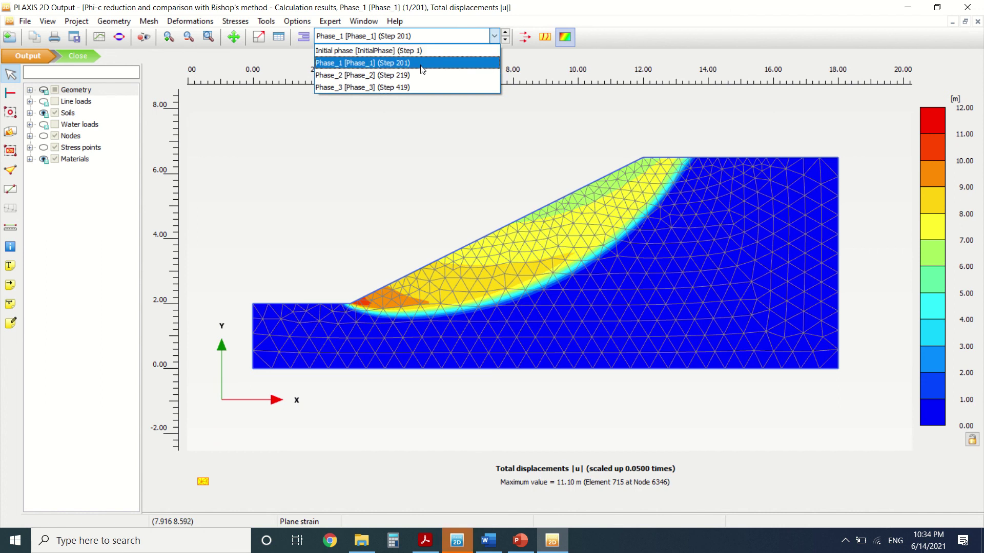
pyautogui.click(420, 87)
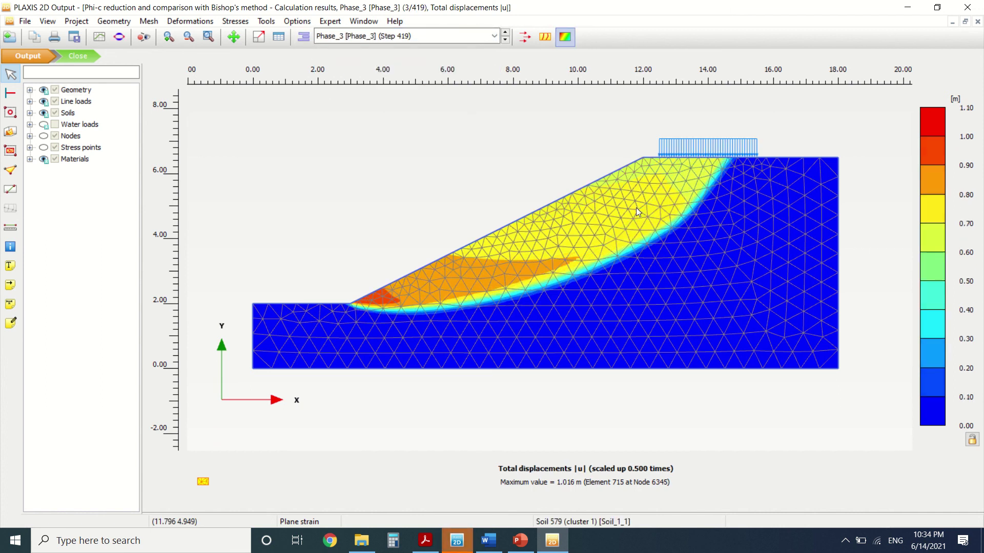